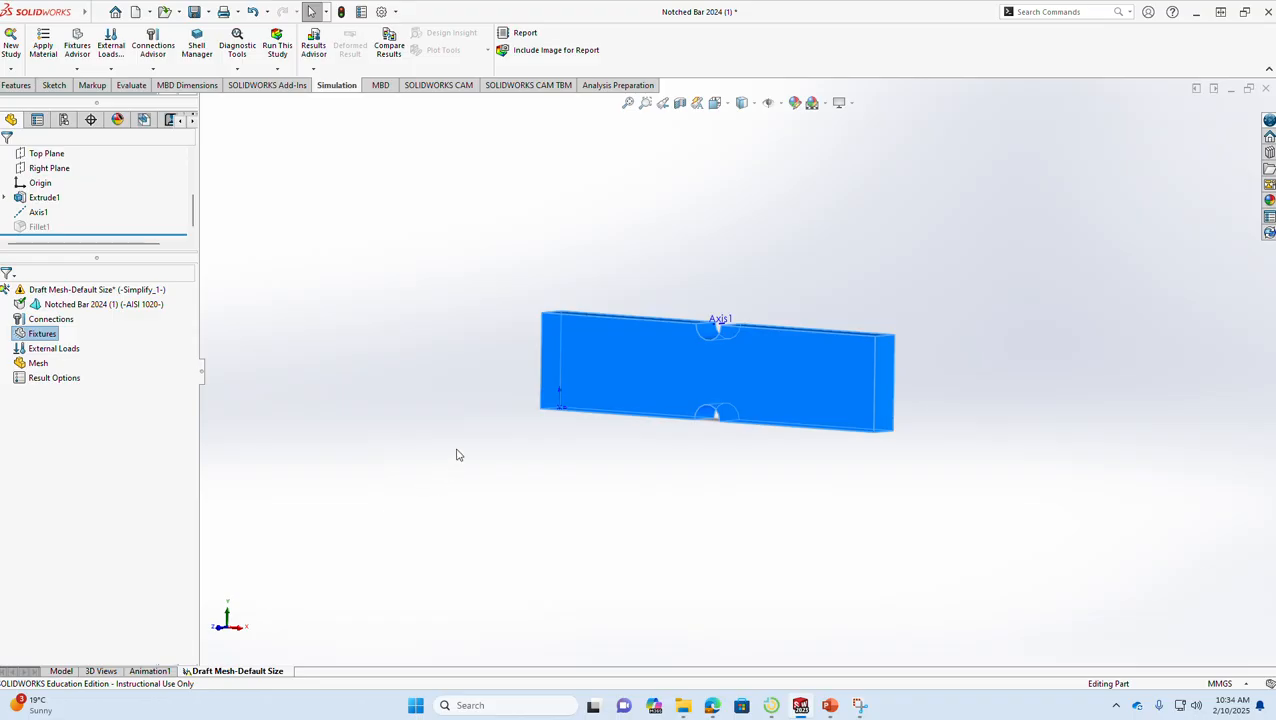
- Start a Fixed Geometry fixture on the bar's end face near the origin
middle_click_drag(457, 433, 576, 503)
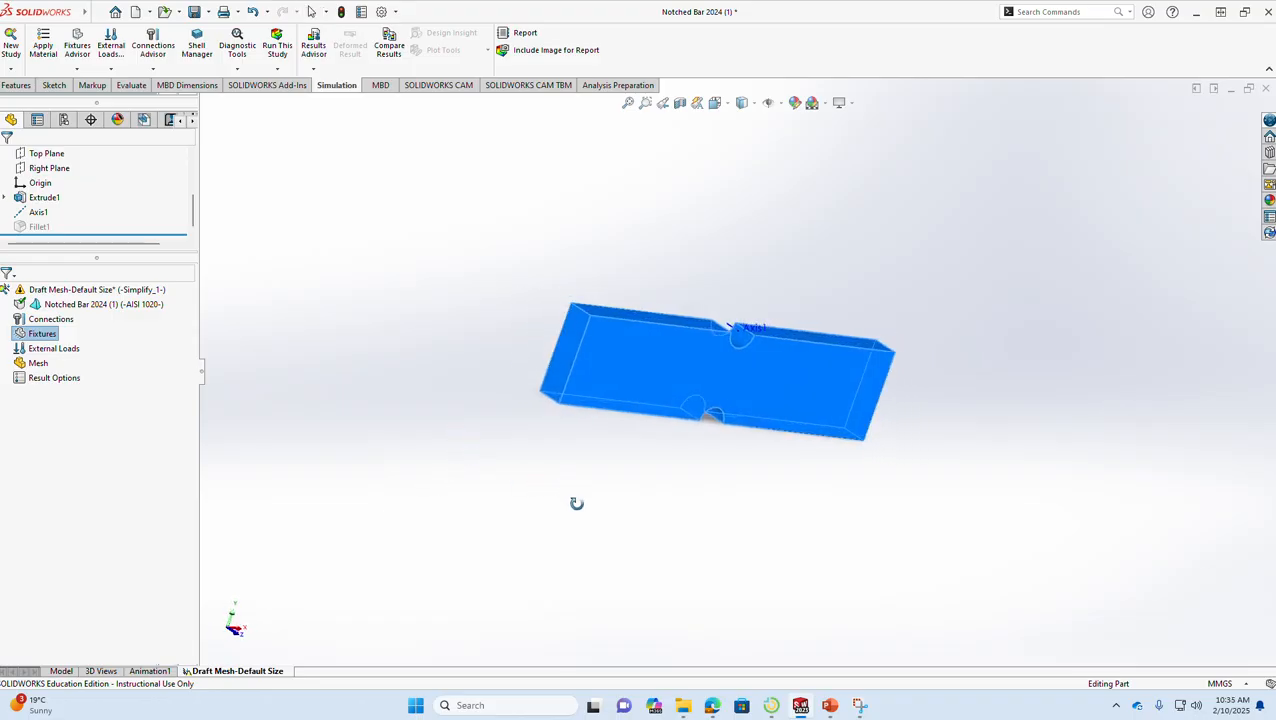
left_click(584, 345)
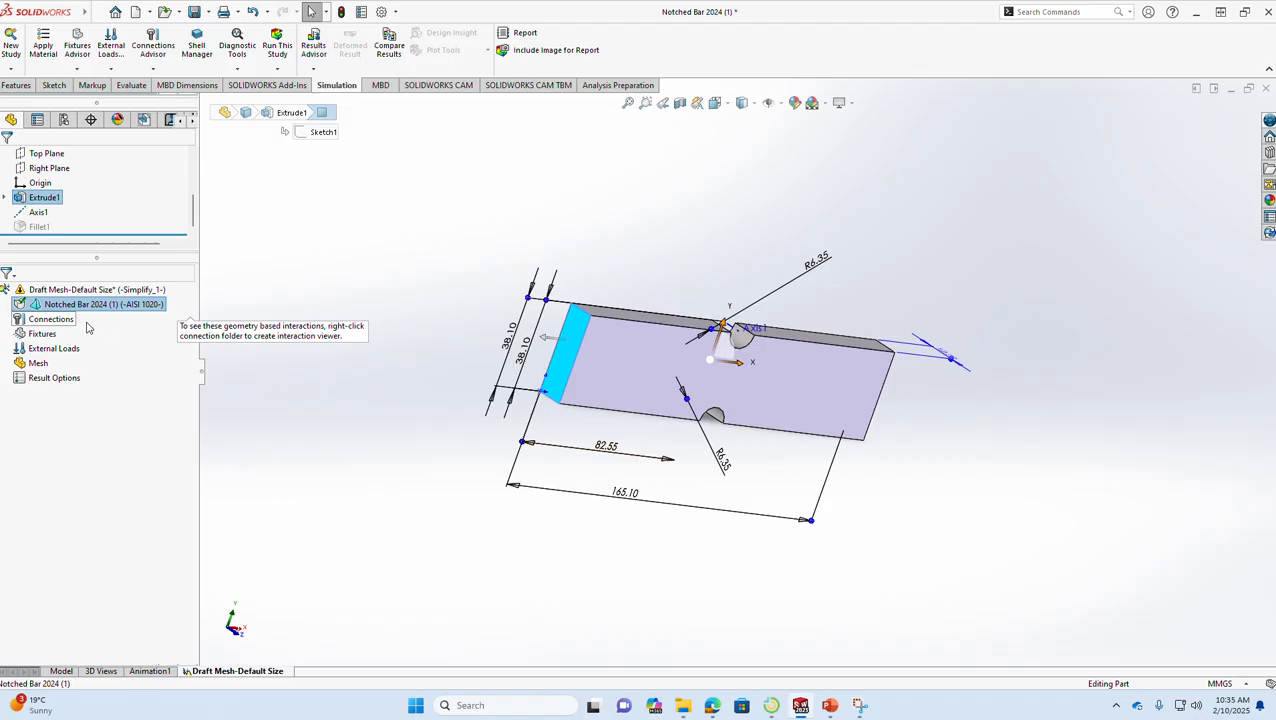
left_click(42, 333)
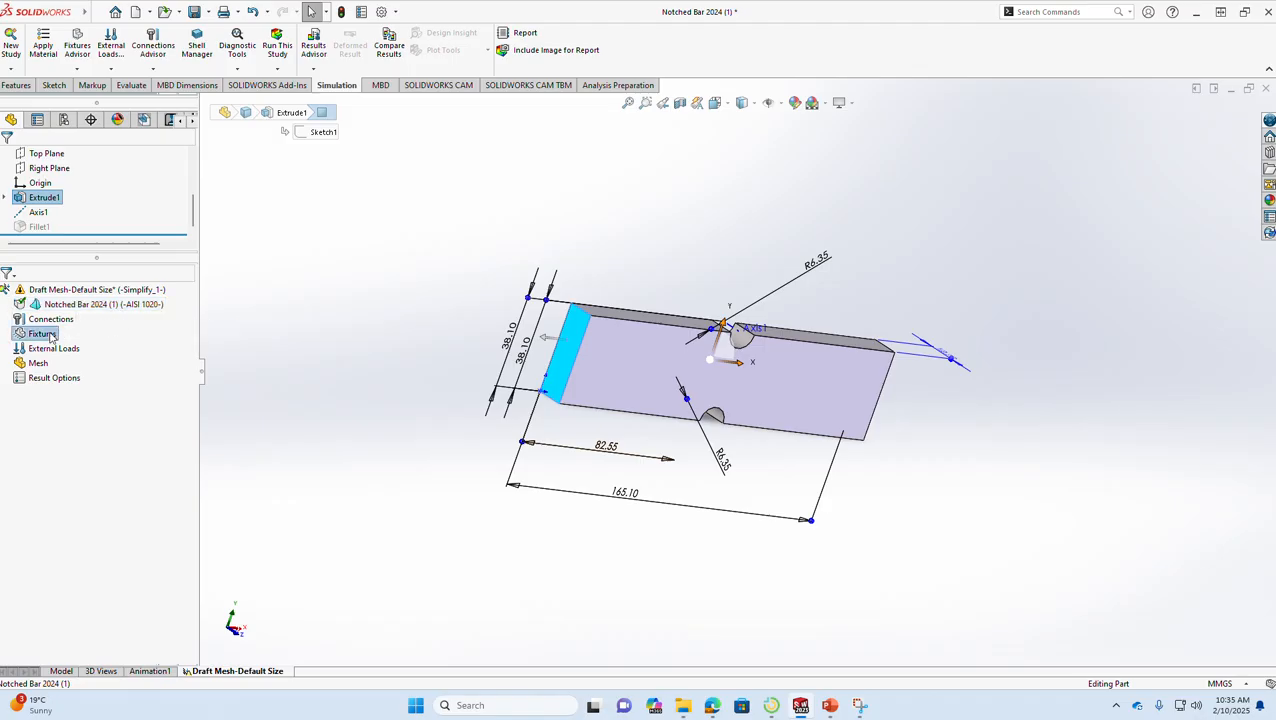
right_click(50, 336)
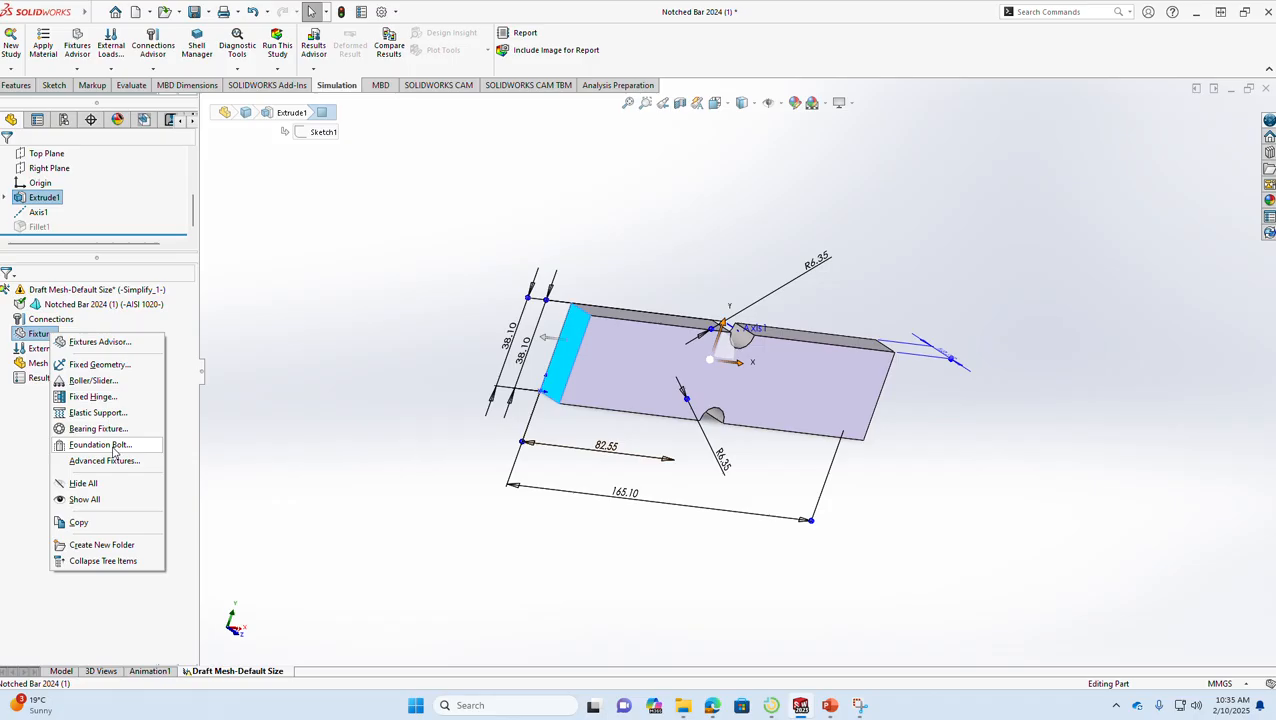
left_click(100, 365)
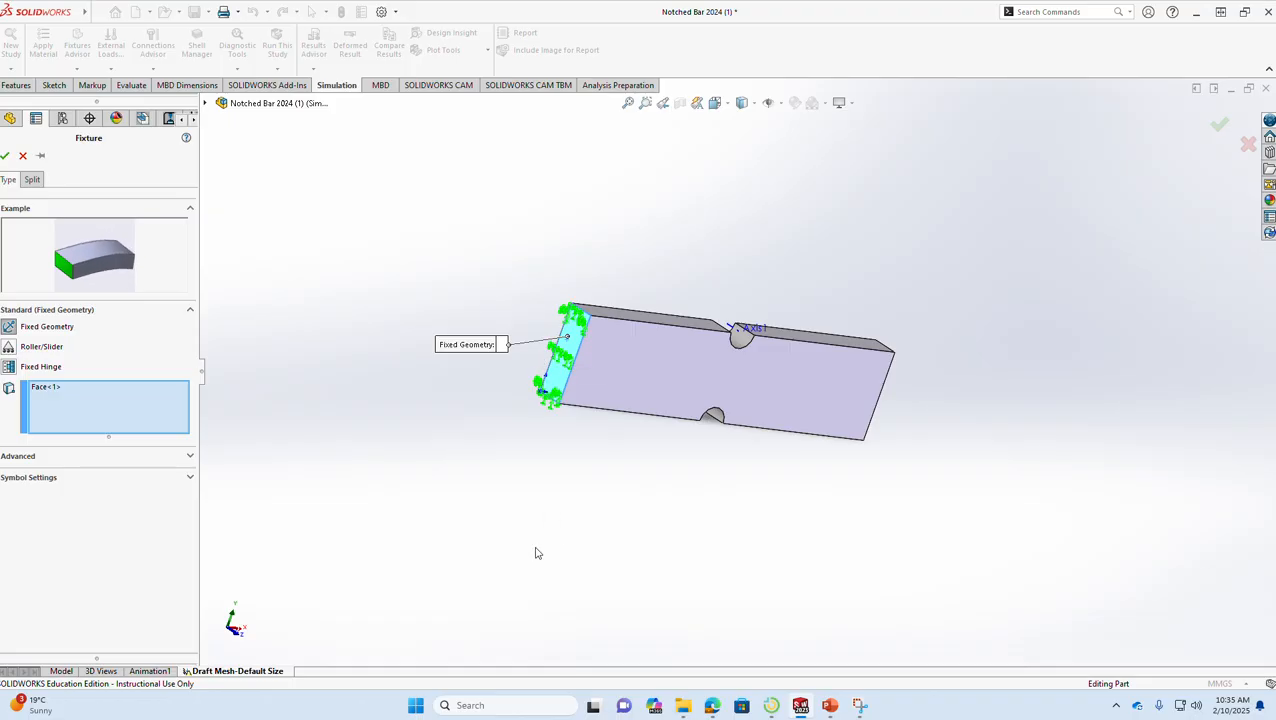
- Add the four edges of the fixed end face to the fixture selection and apply the fixture
left_click(549, 377)
left_click(573, 377)
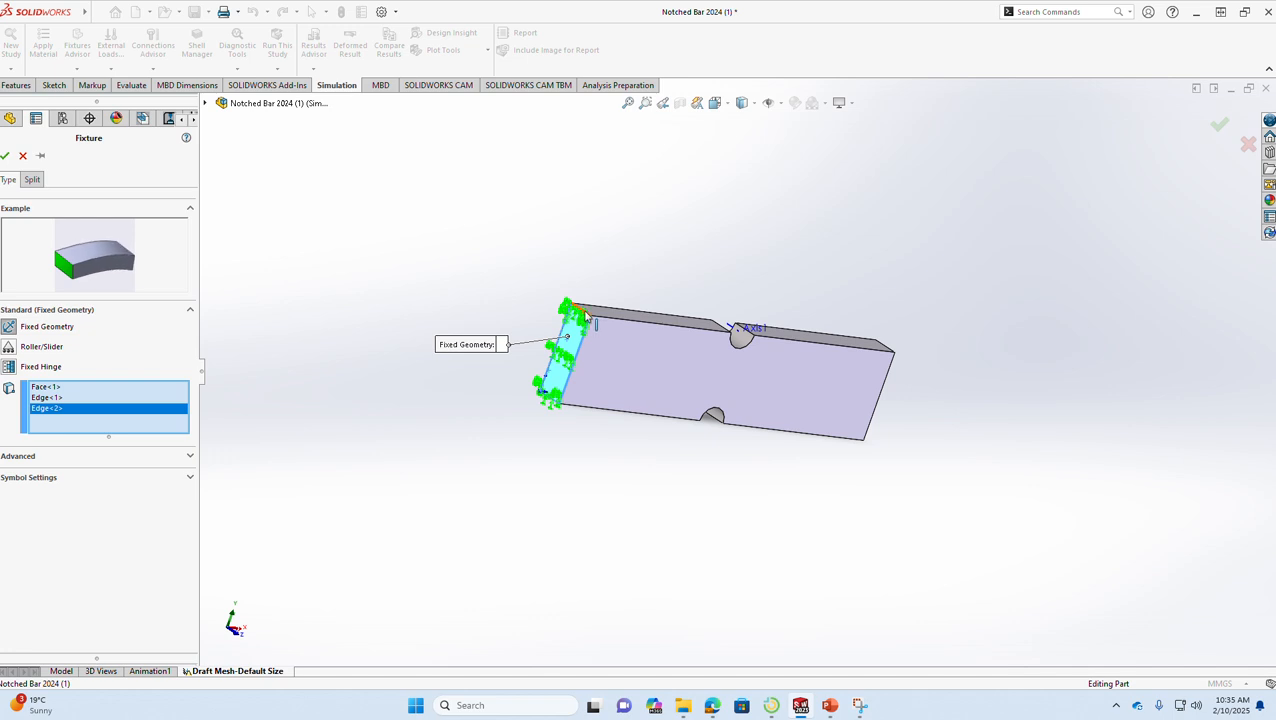
left_click(588, 318)
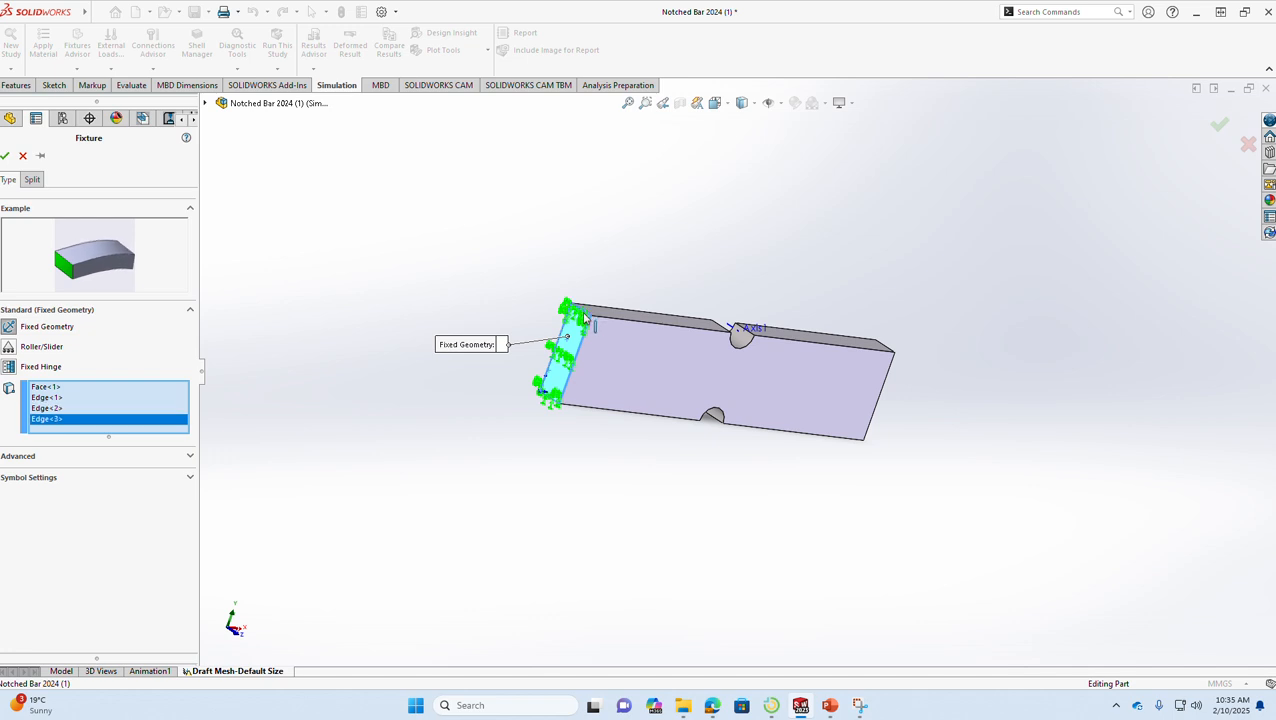
left_click(557, 402)
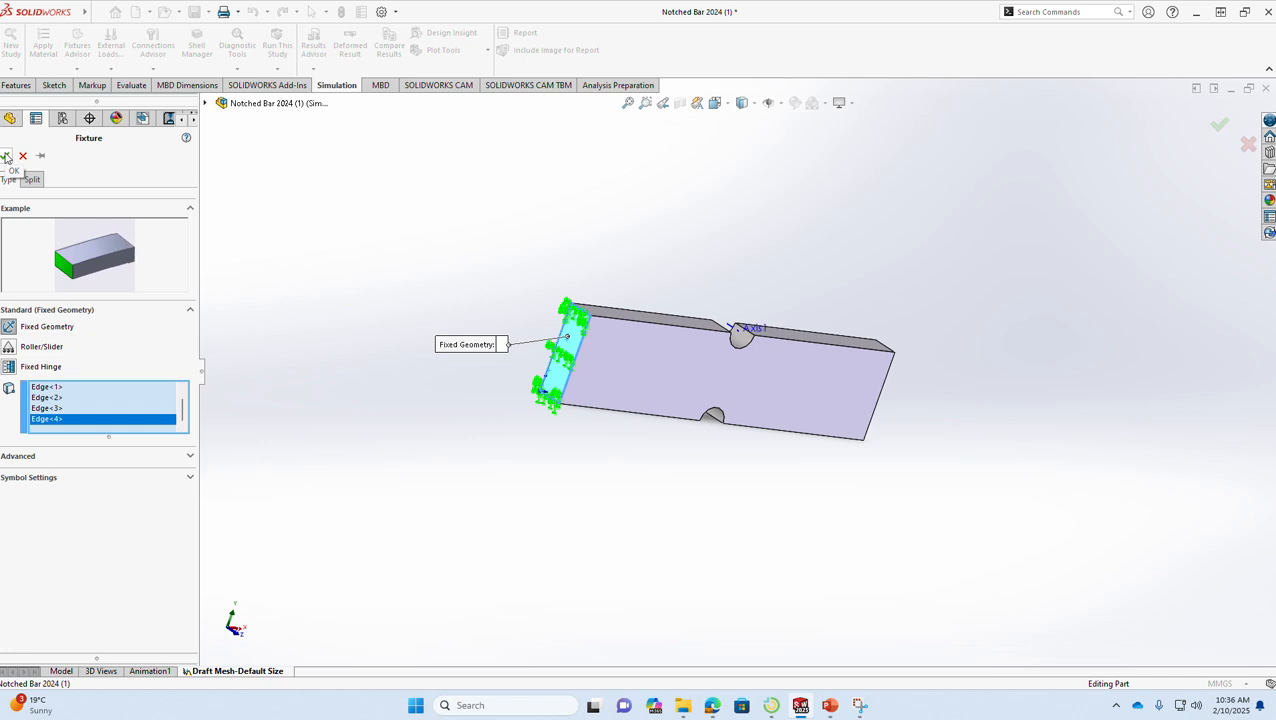
left_click(6, 157)
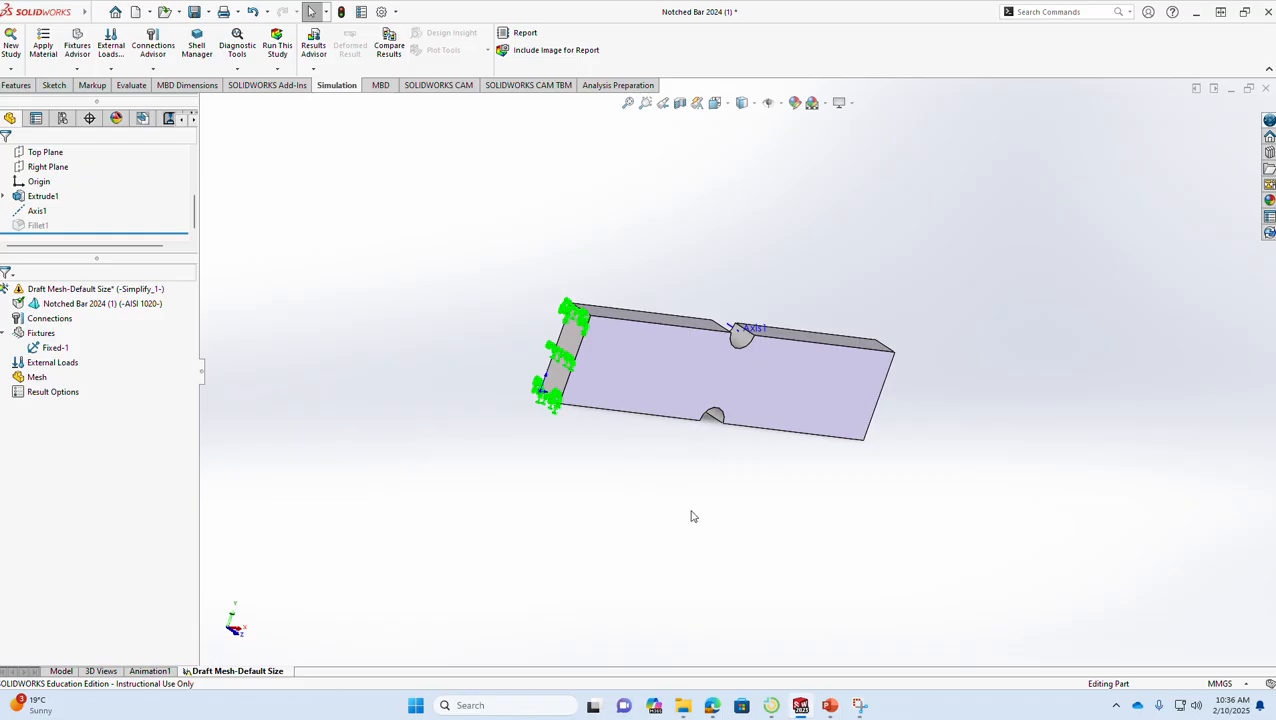
middle_click_drag(745, 510, 601, 450)
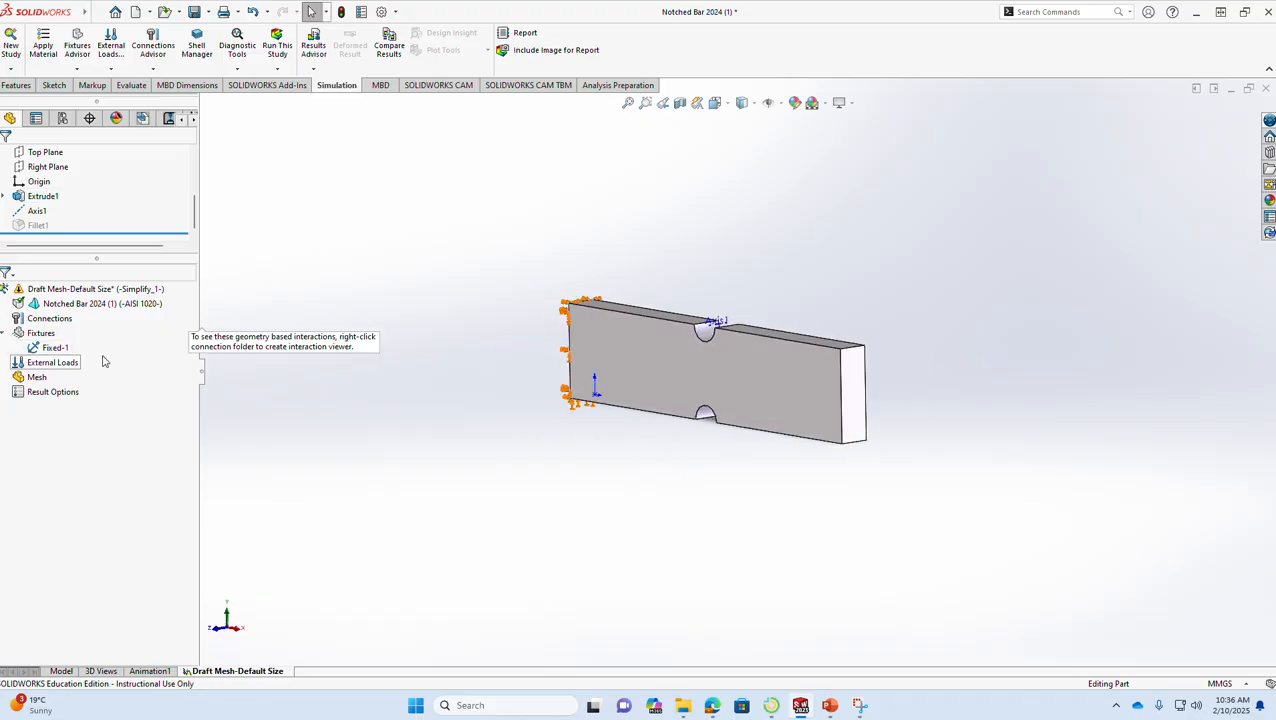
left_click(54, 366)
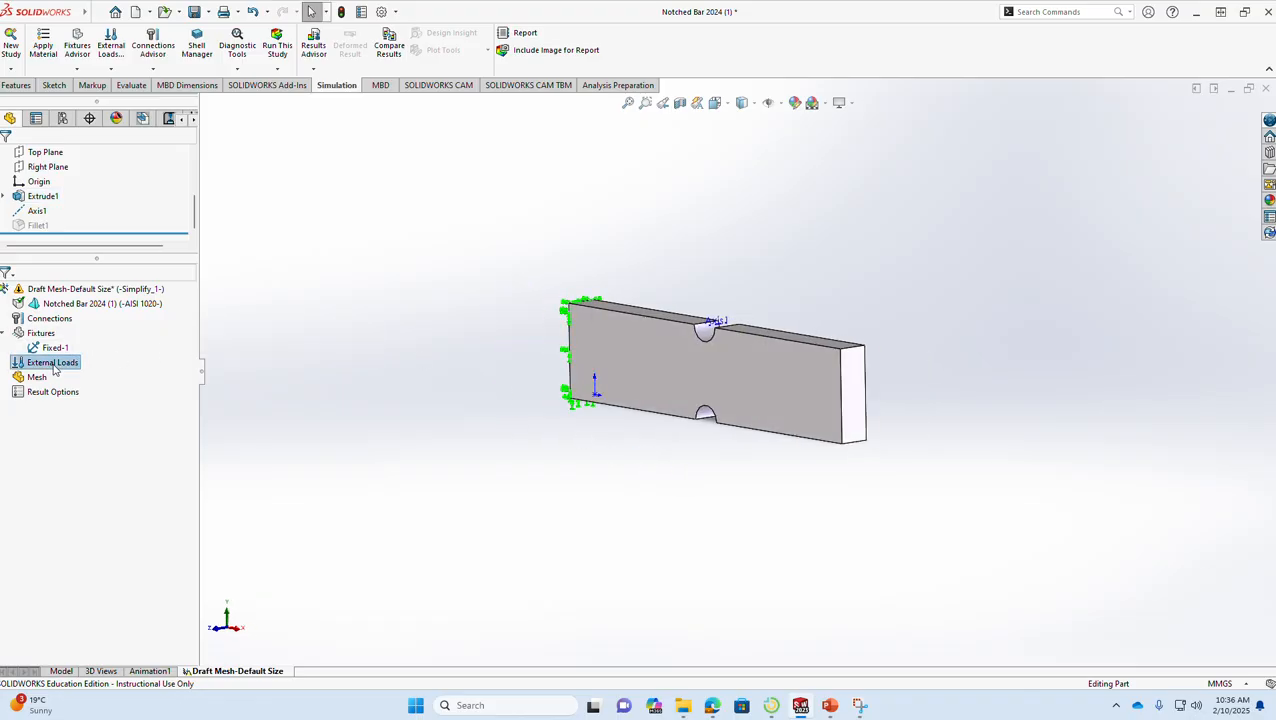
right_click(54, 366)
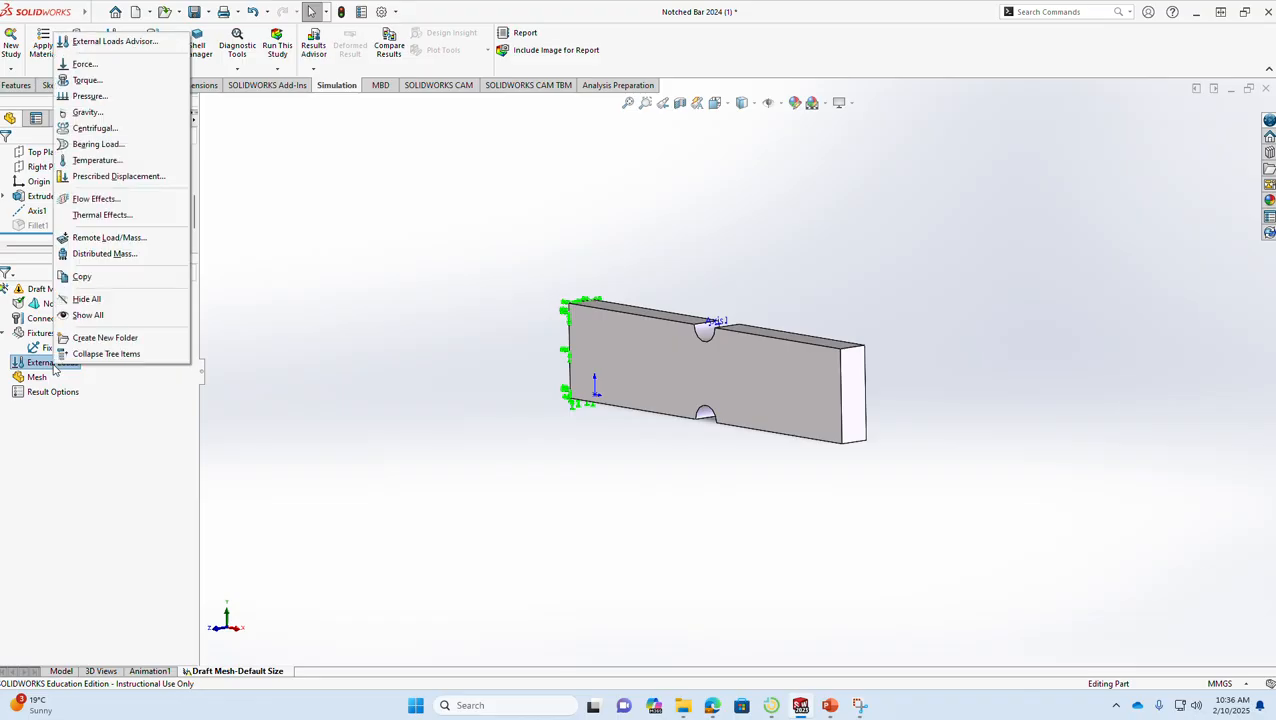
left_click(90, 64)
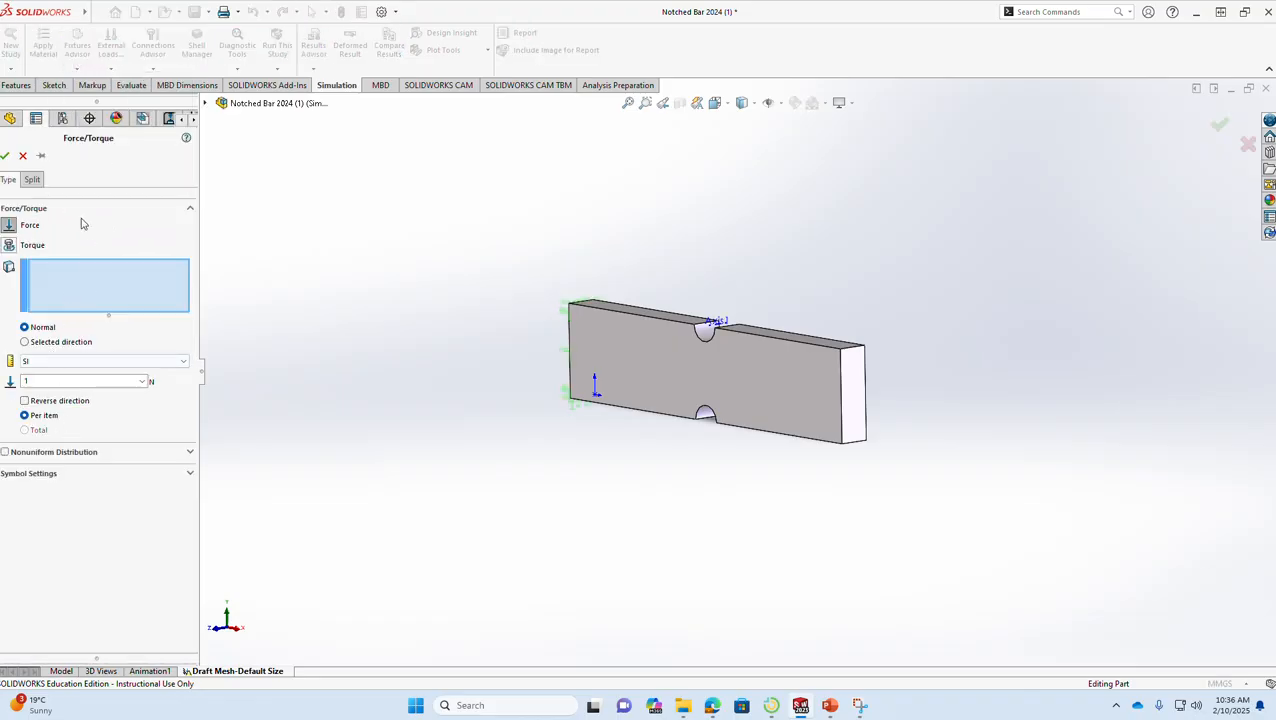
left_click(23, 155)
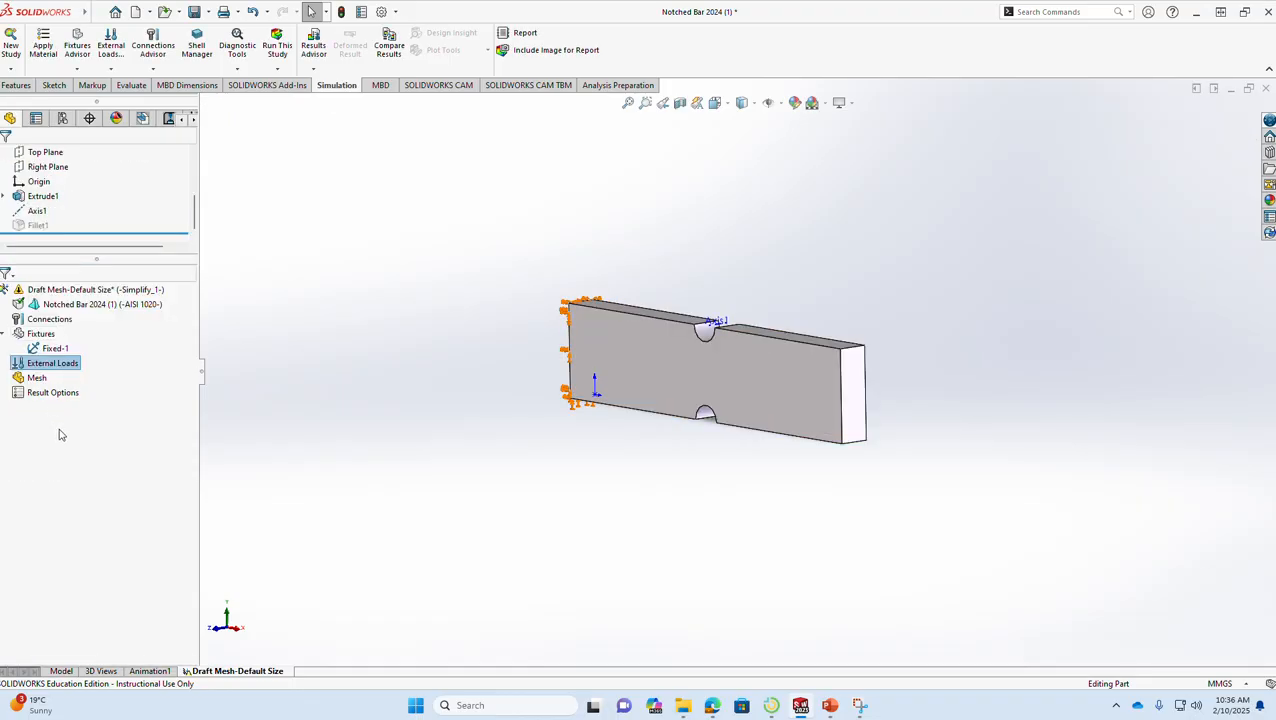
- Define a normal force on the bar's free end face, with its direction reversed to pull outward
right_click(49, 367)
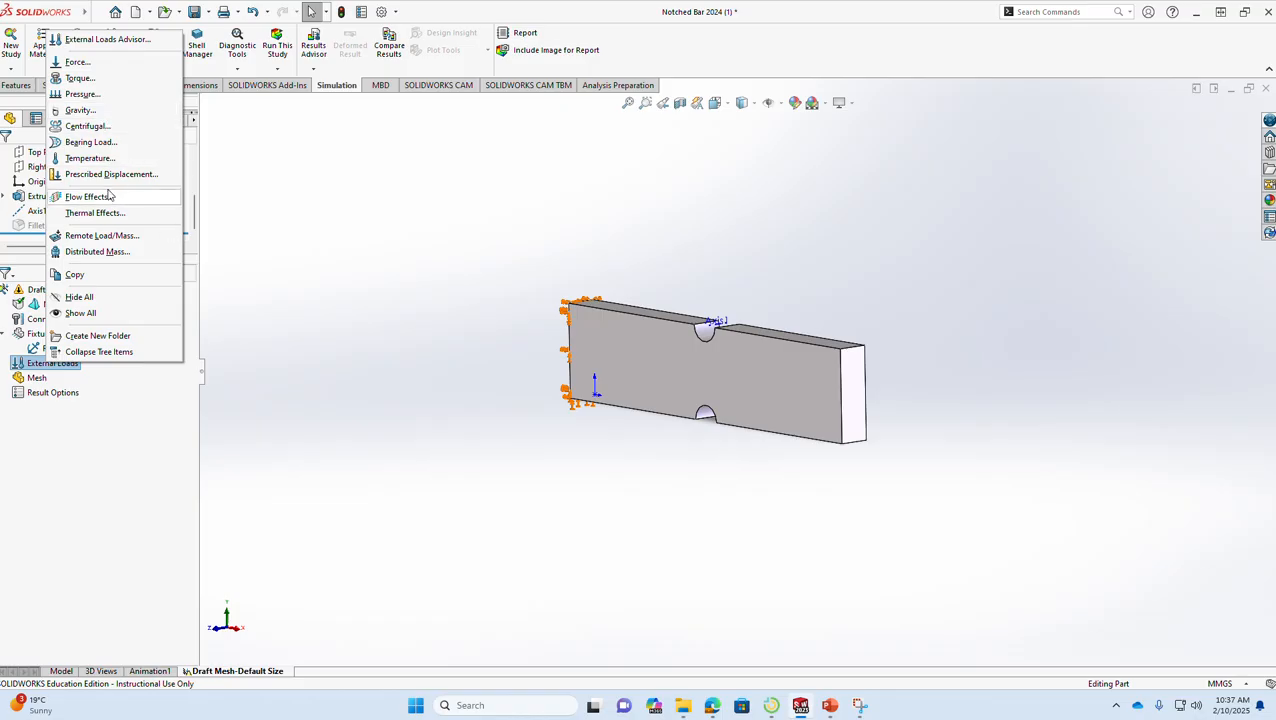
left_click(100, 64)
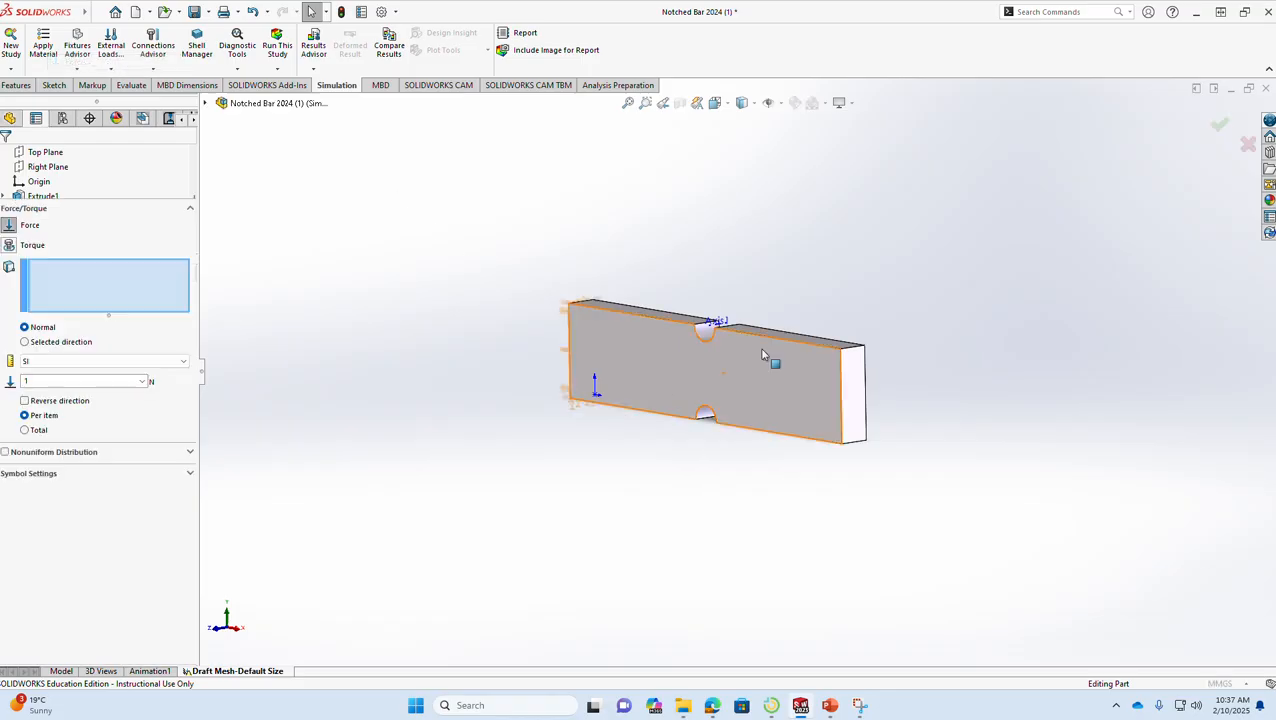
left_click(856, 385)
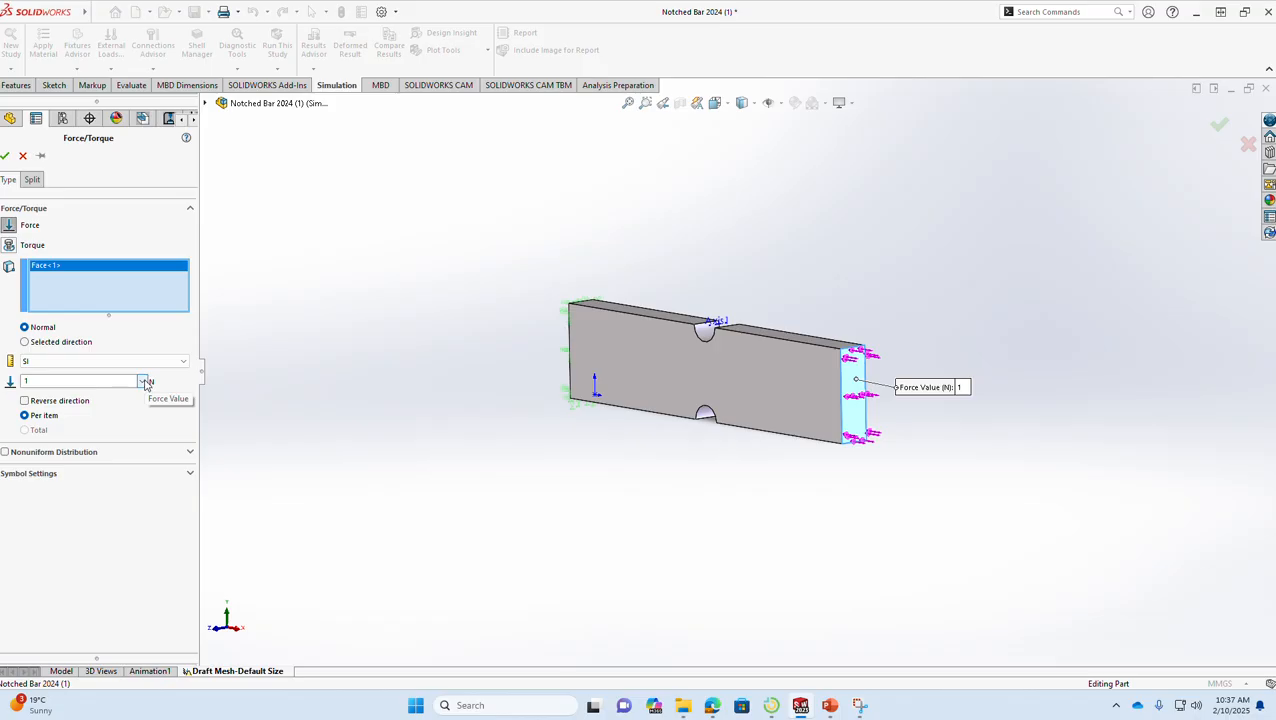
left_click(25, 401)
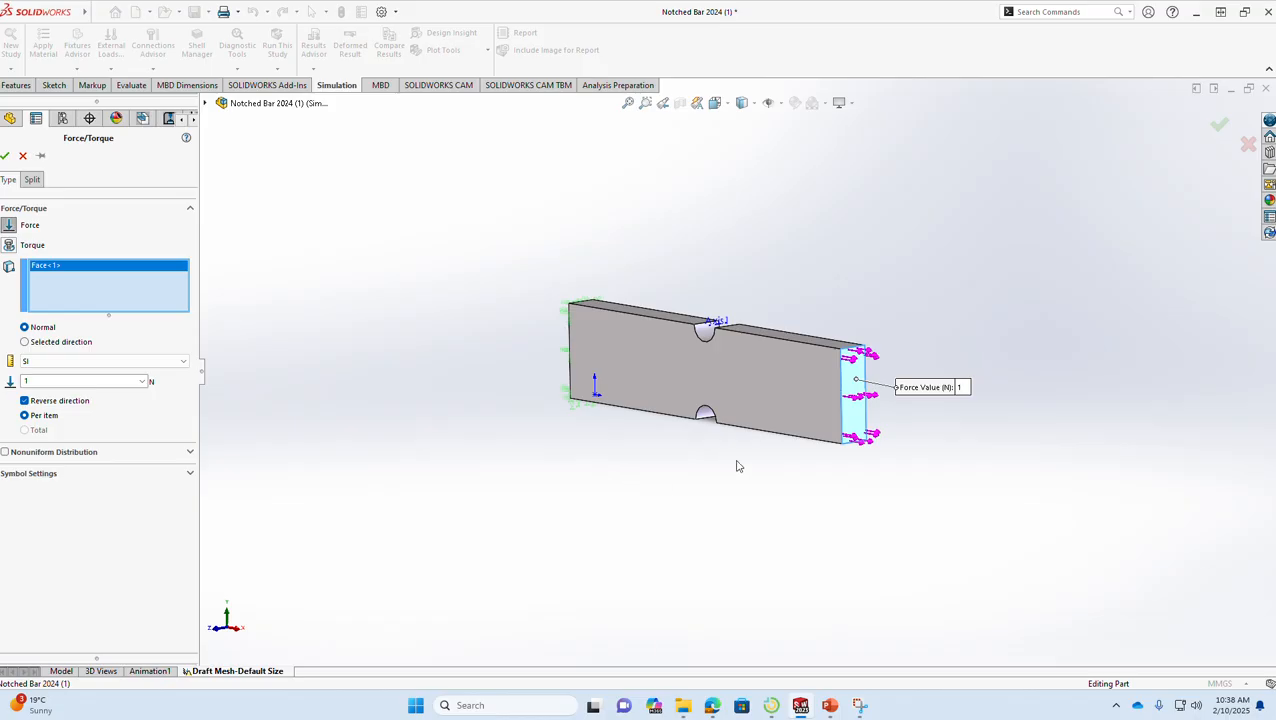
- Set the force to 26650 N per item, check it against the solution slide in PowerPoint, and apply the load
left_click(85, 382)
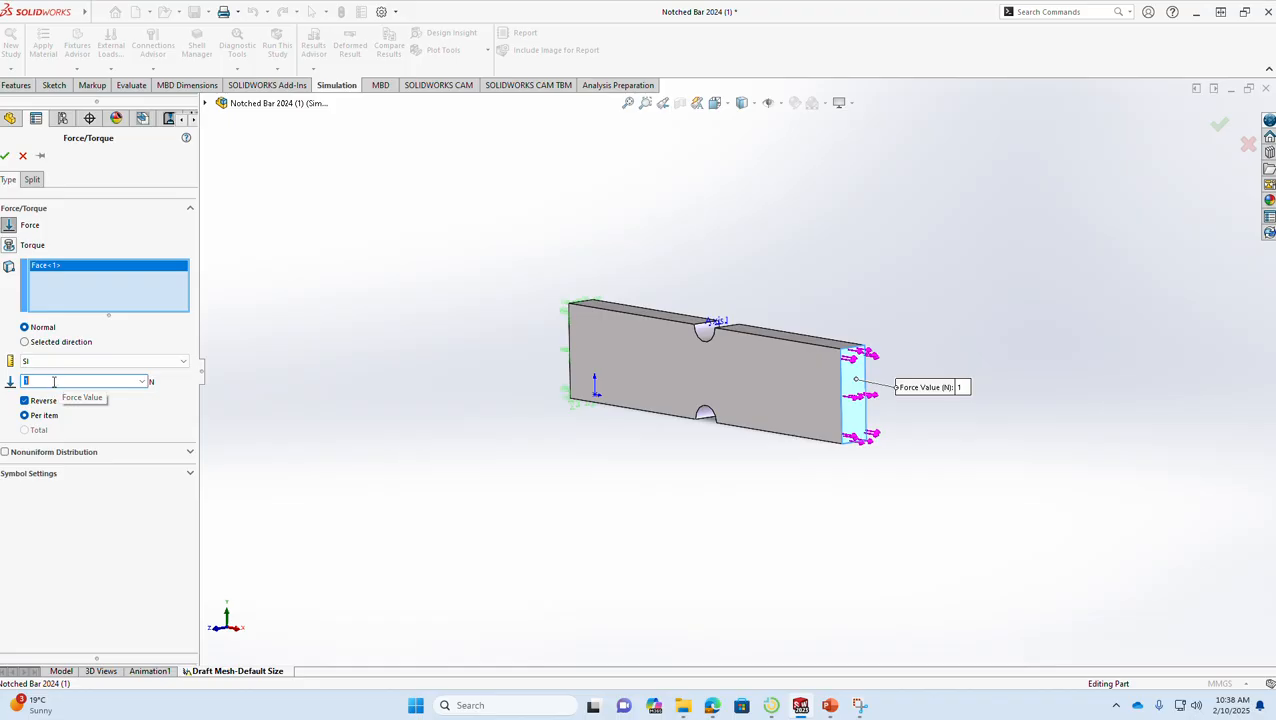
type("26650")
left_click(829, 706)
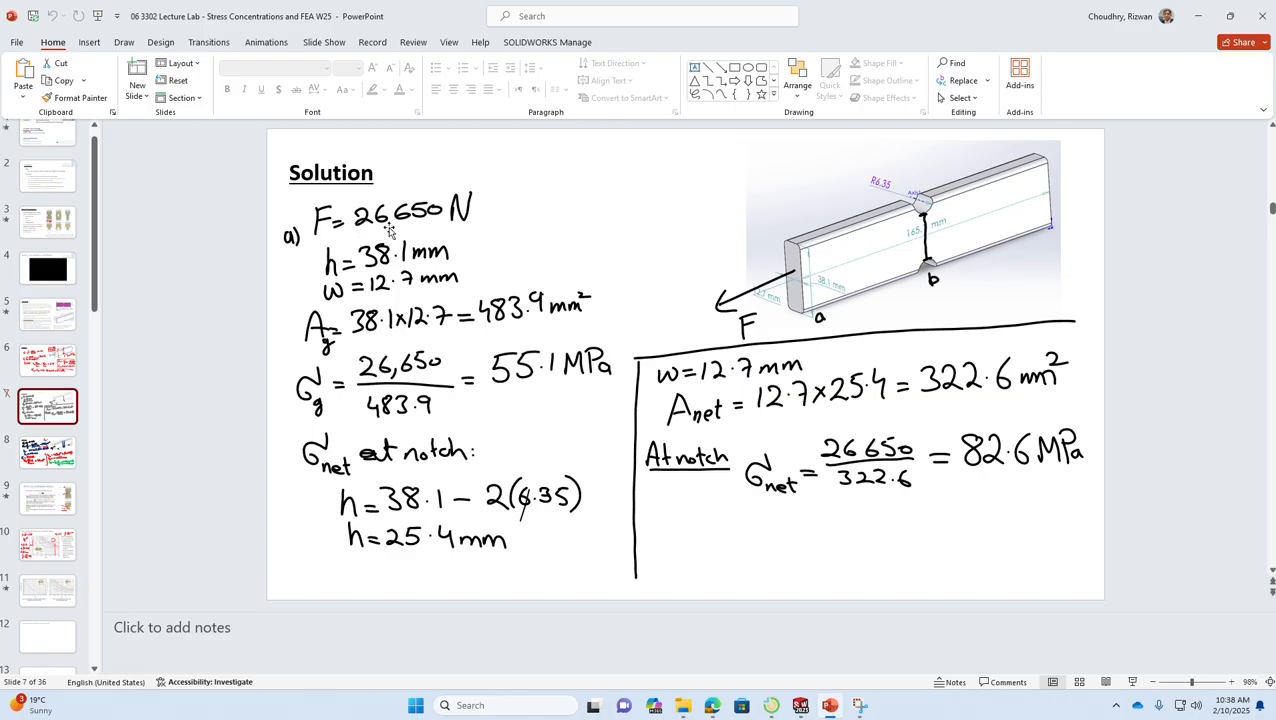
left_click(1198, 16)
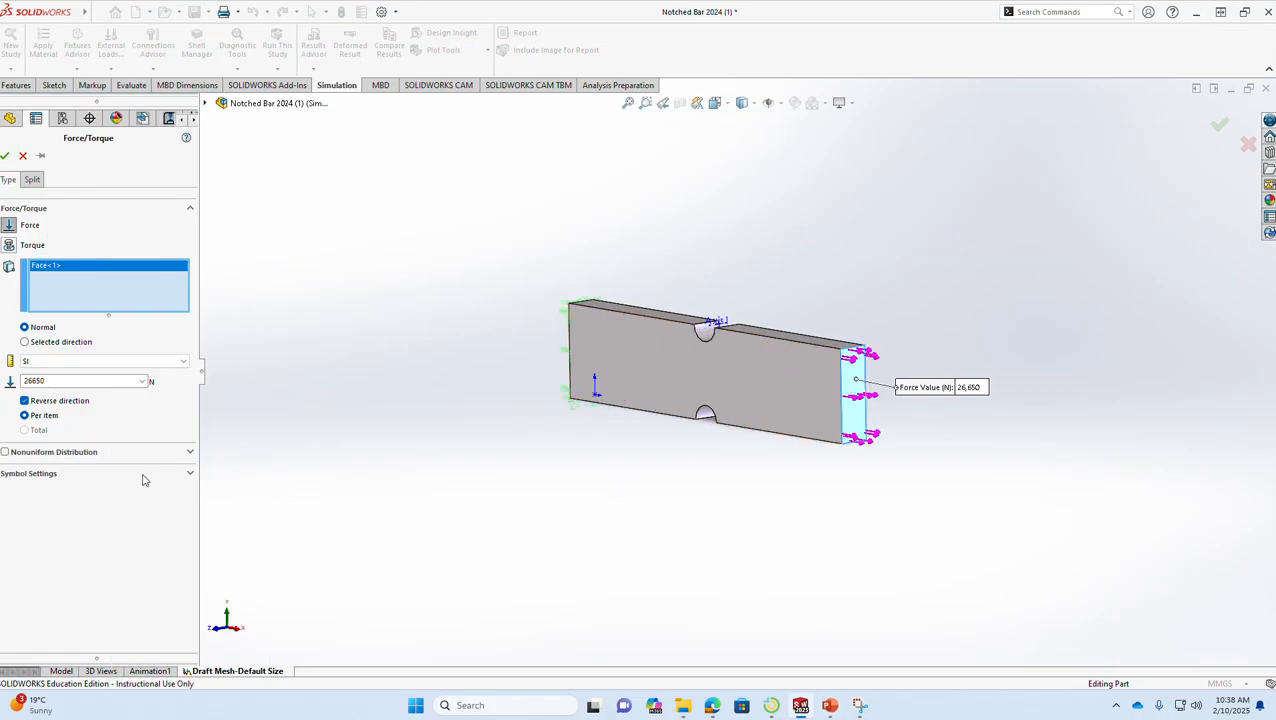
left_click(41, 421)
left_click(6, 162)
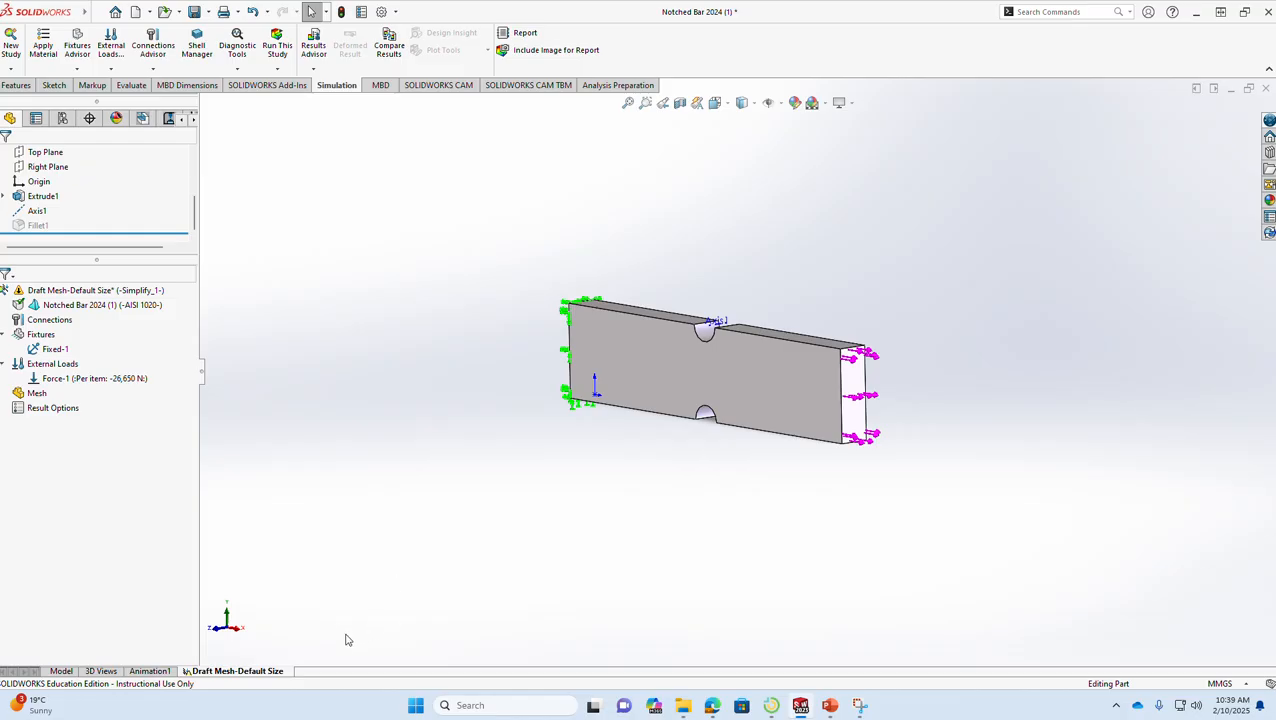
- Start creating a mesh for the notched bar in the Draft Mesh-Default Size study
scroll(926, 494, "up", 1)
scroll(950, 528, "down", 1)
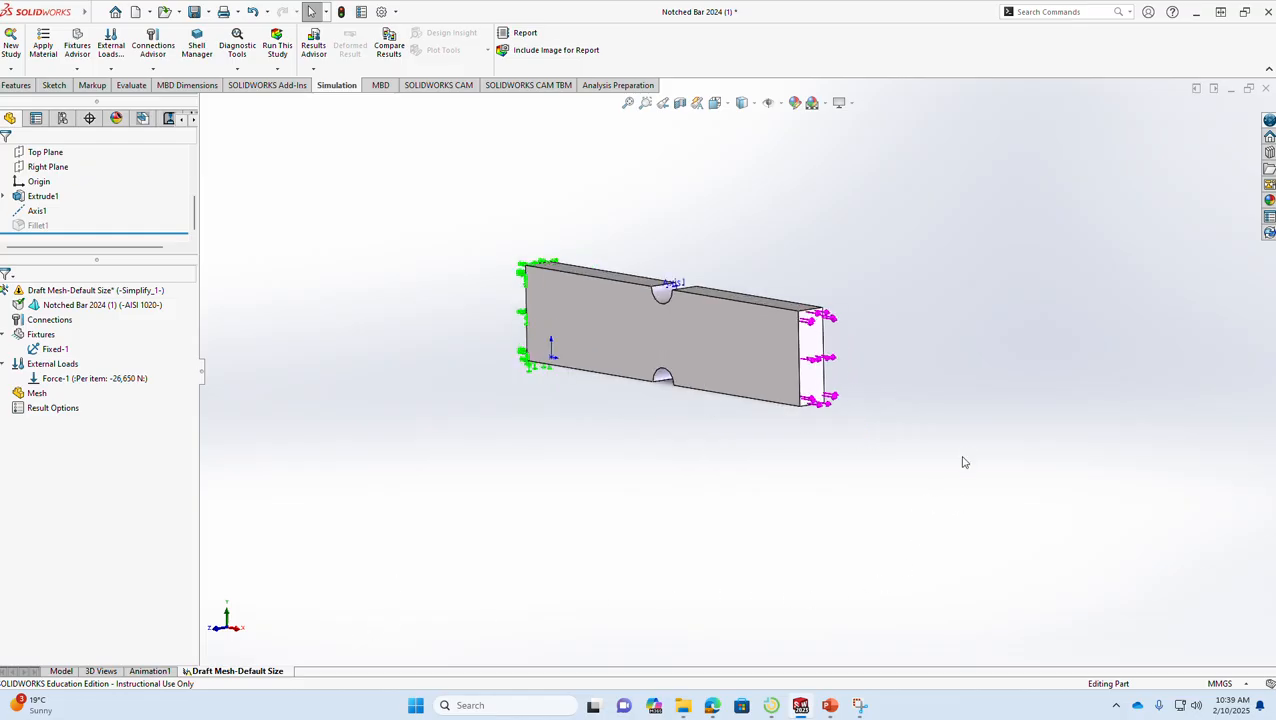
scroll(965, 462, "down", 1)
scroll(276, 177, "up", 1)
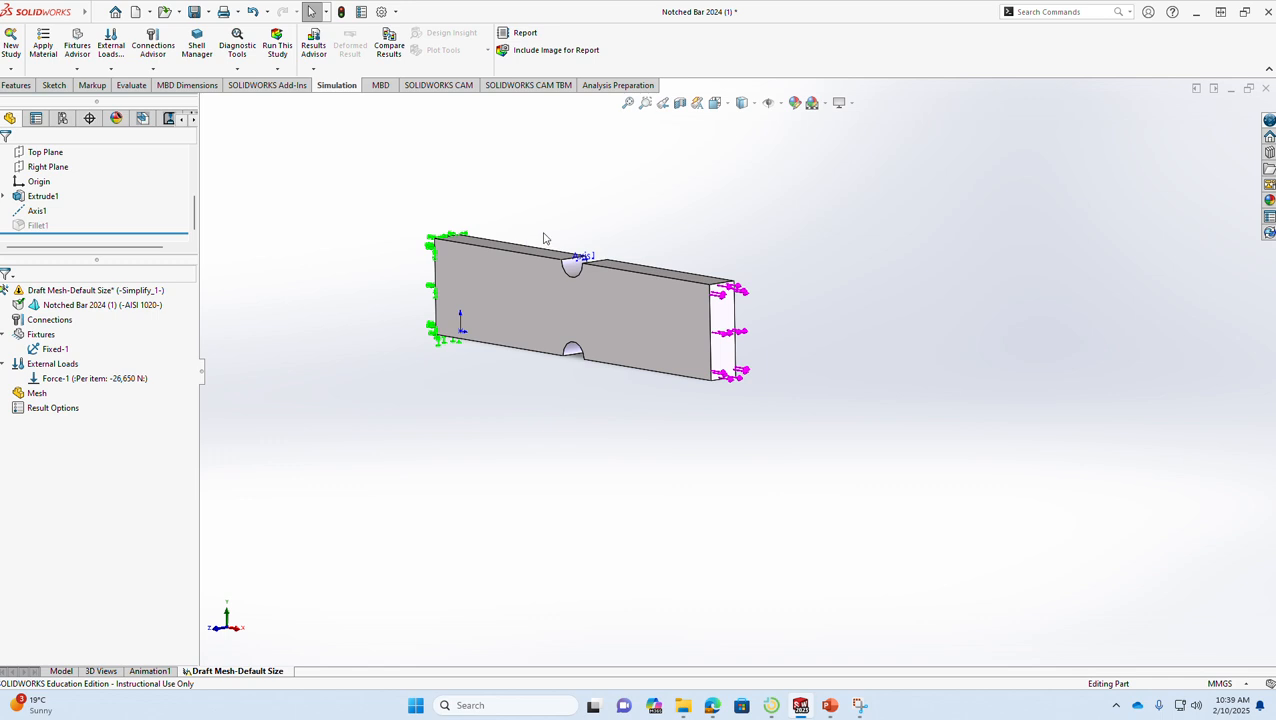
scroll(544, 238, "down", 1)
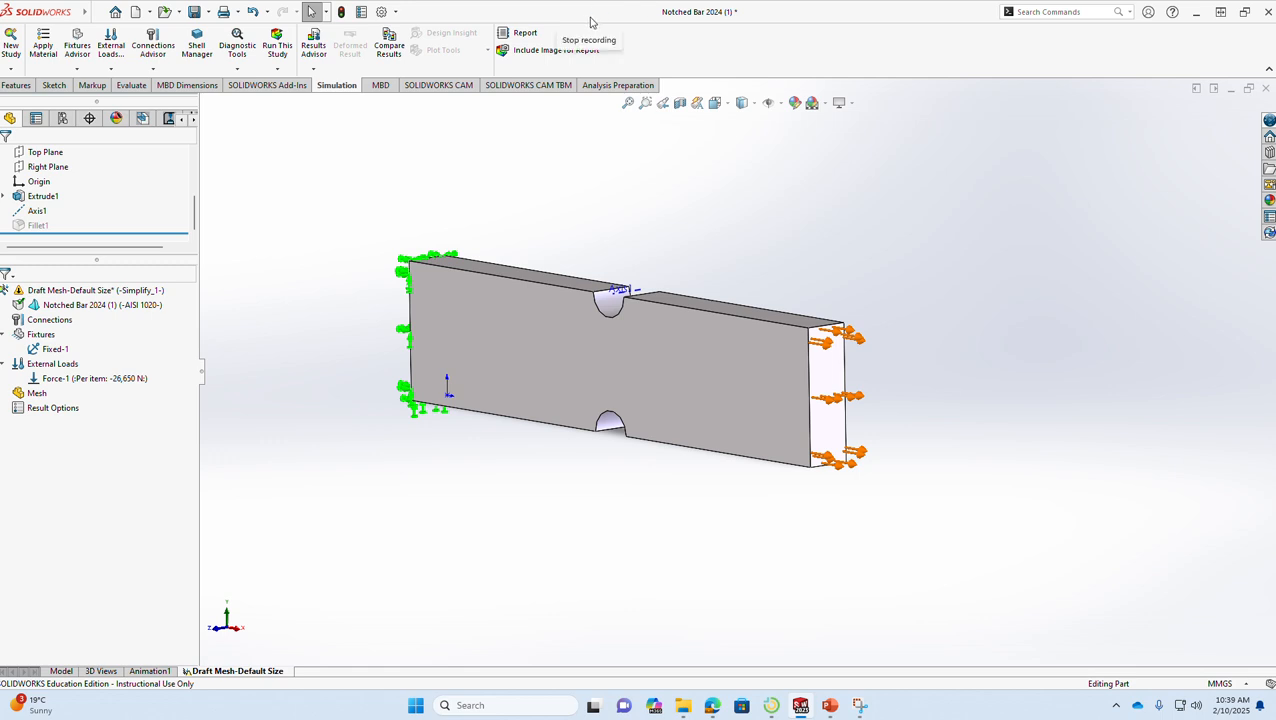
left_click(40, 395)
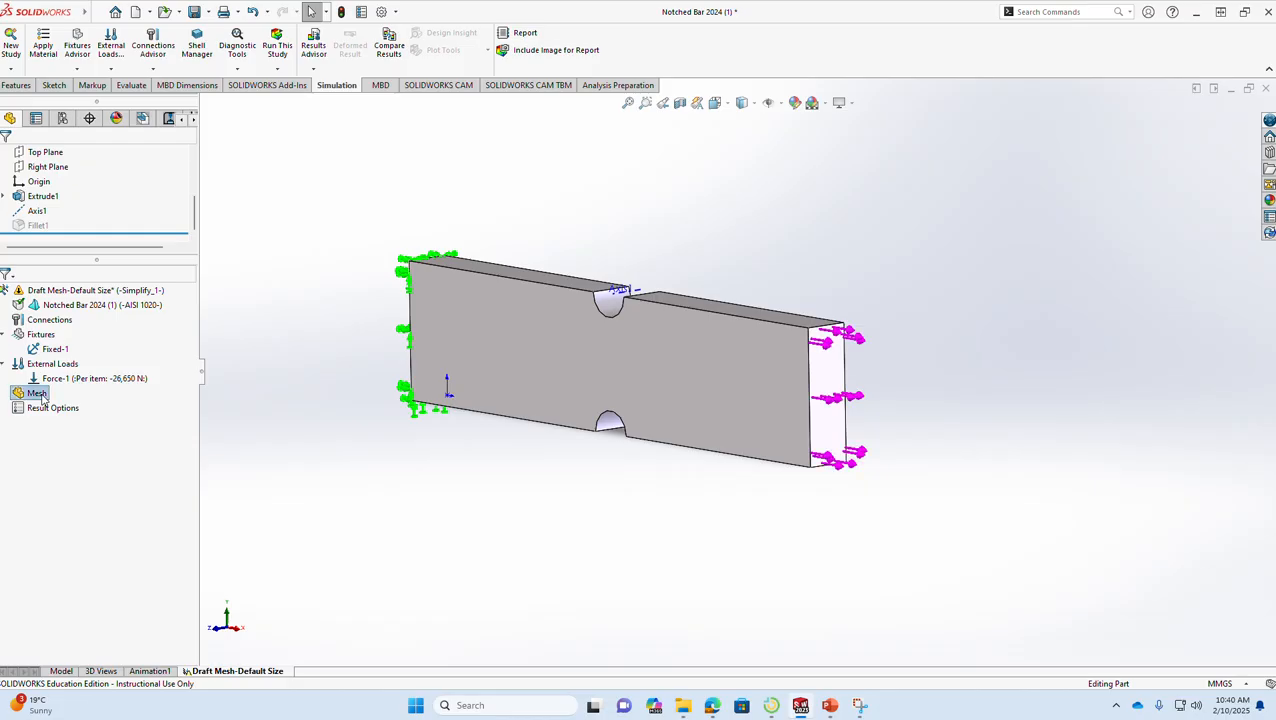
right_click(42, 396)
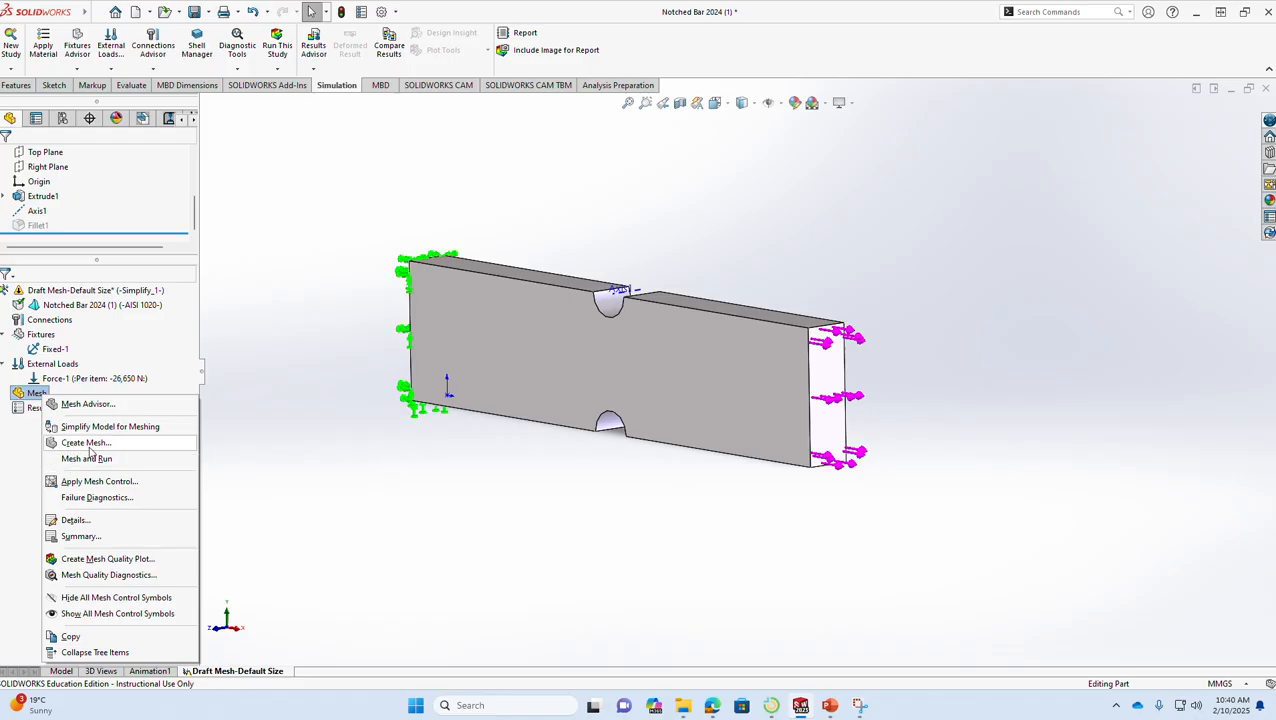
left_click(88, 446)
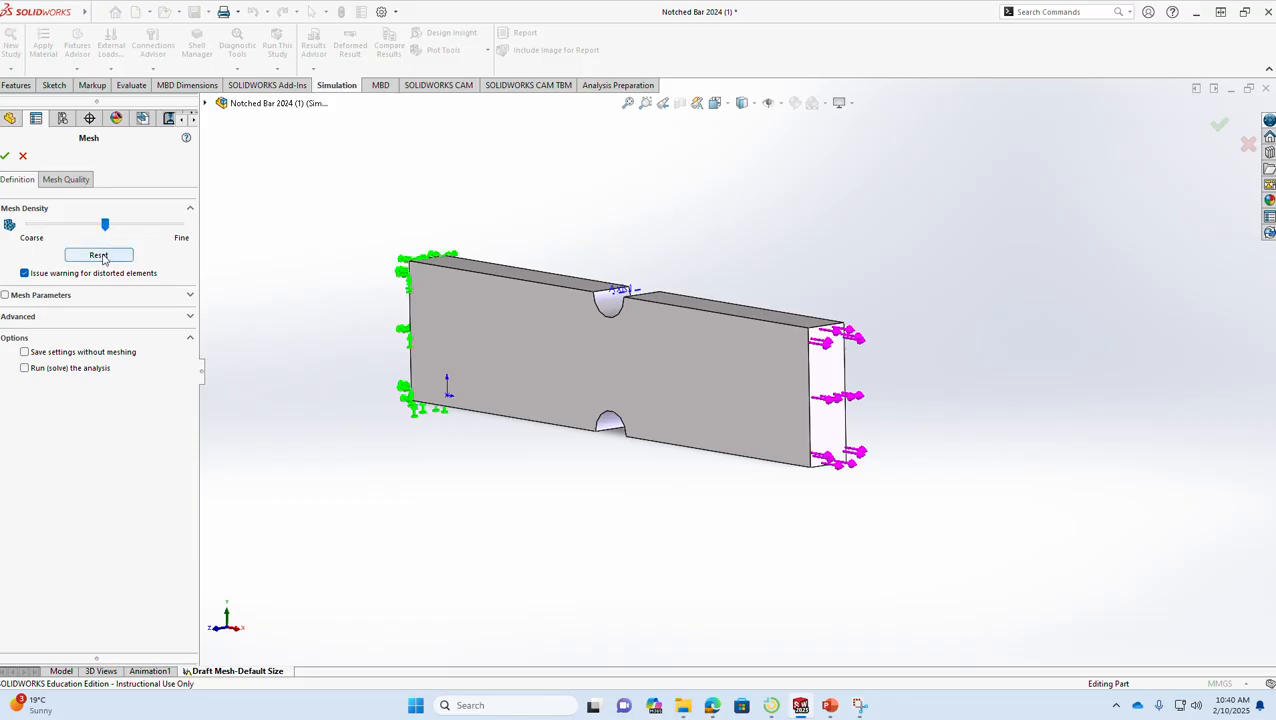
- Try a coarser mesh density and reset it to the default
left_click(105, 226)
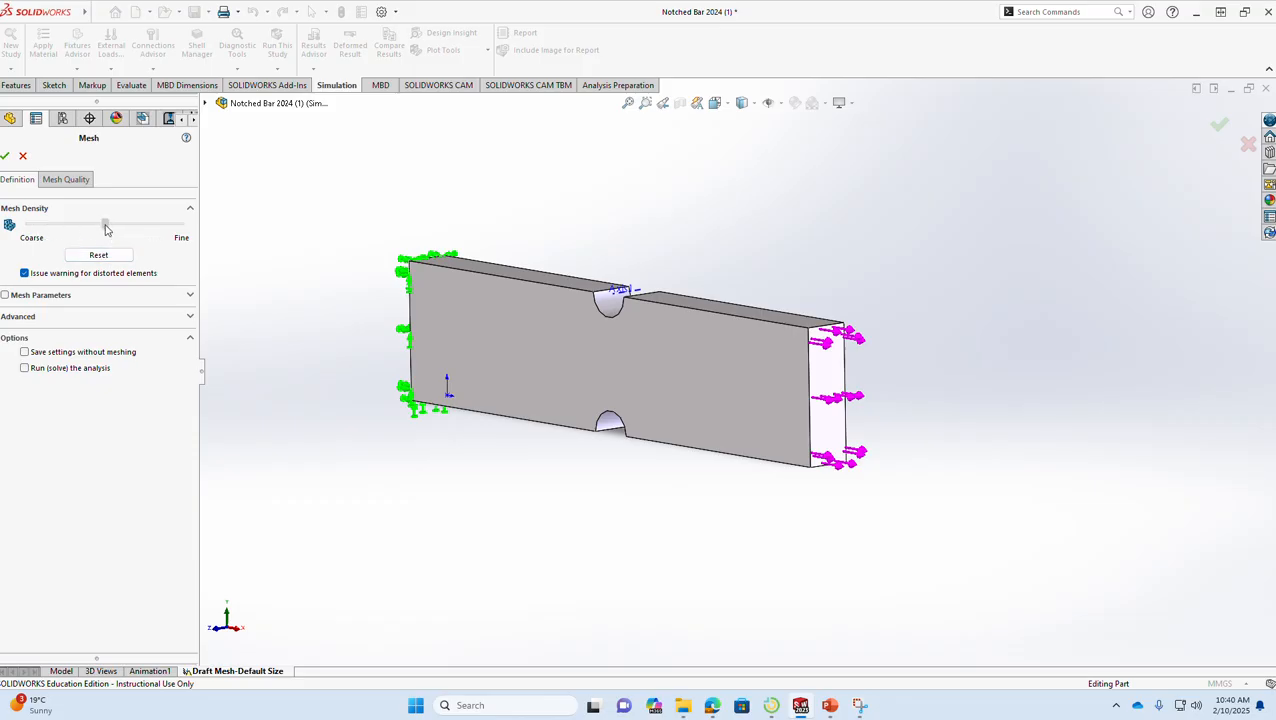
mouse_move(106, 229)
left_mouse_down()
mouse_move(67, 229)
mouse_move(132, 231)
mouse_move(81, 229)
left_mouse_up()
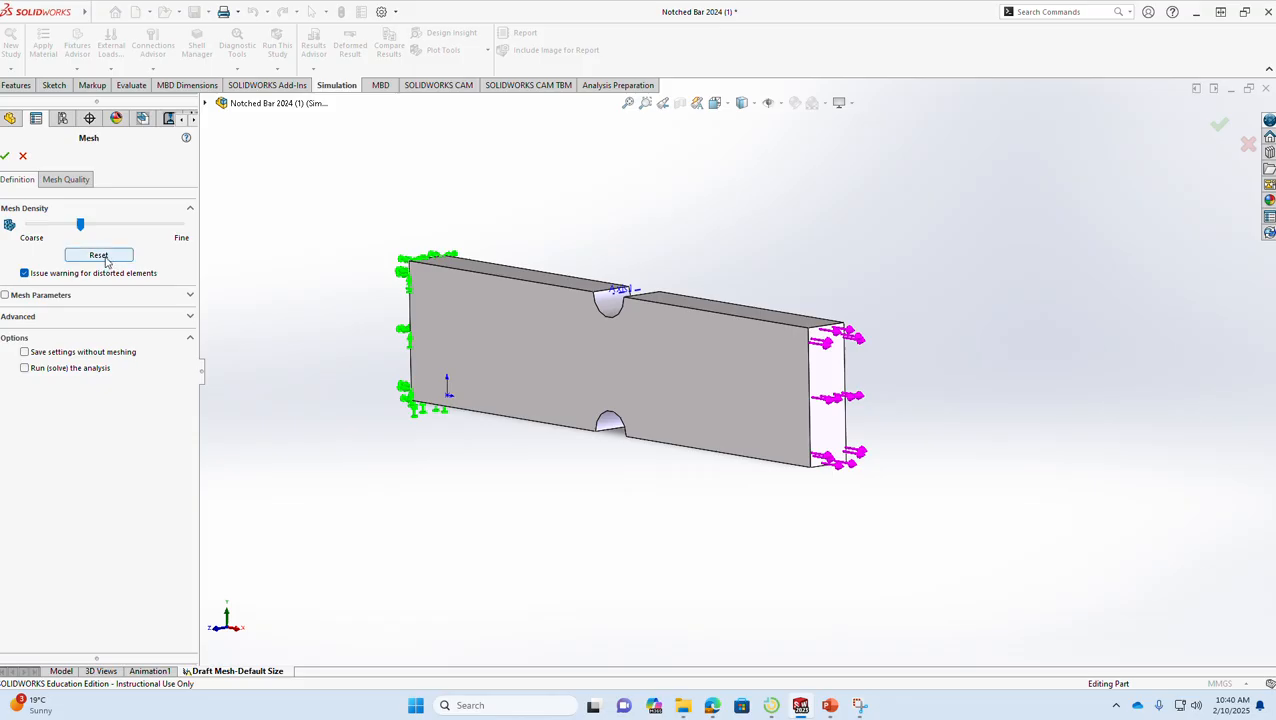
left_click(106, 259)
- Enable custom mesh parameters and choose the standard mesh type
left_click(189, 297)
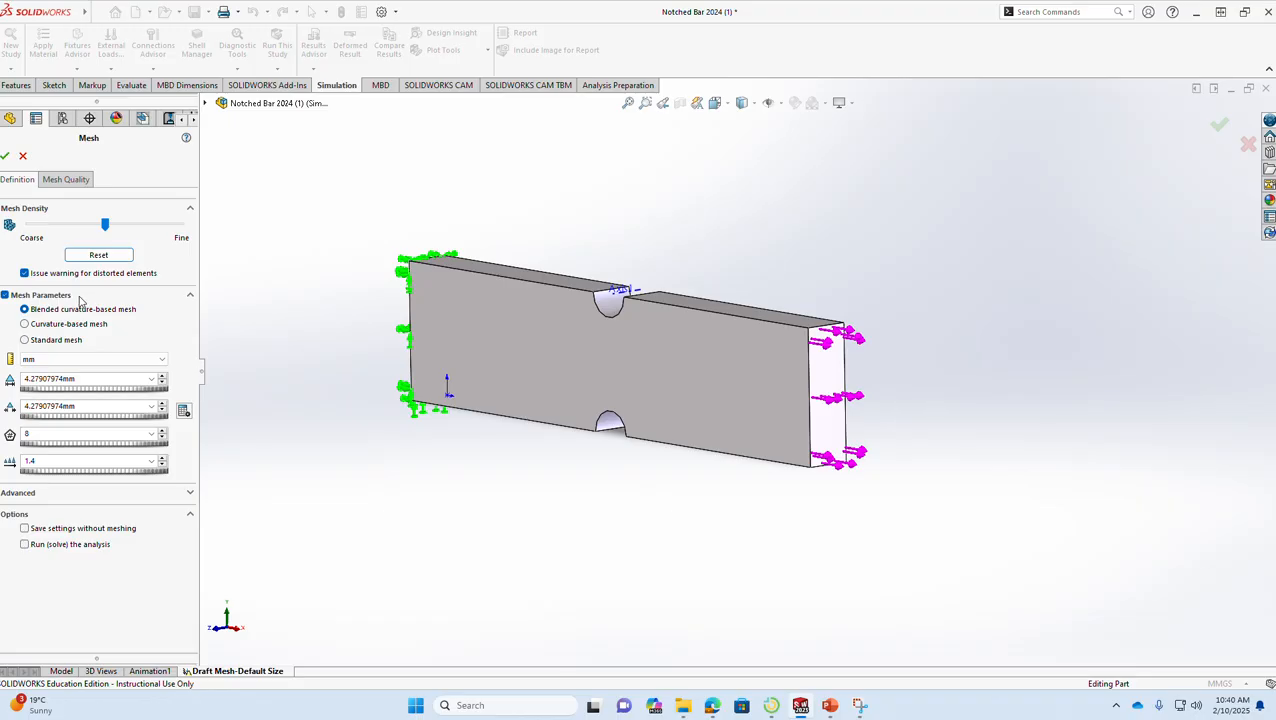
left_click(43, 343)
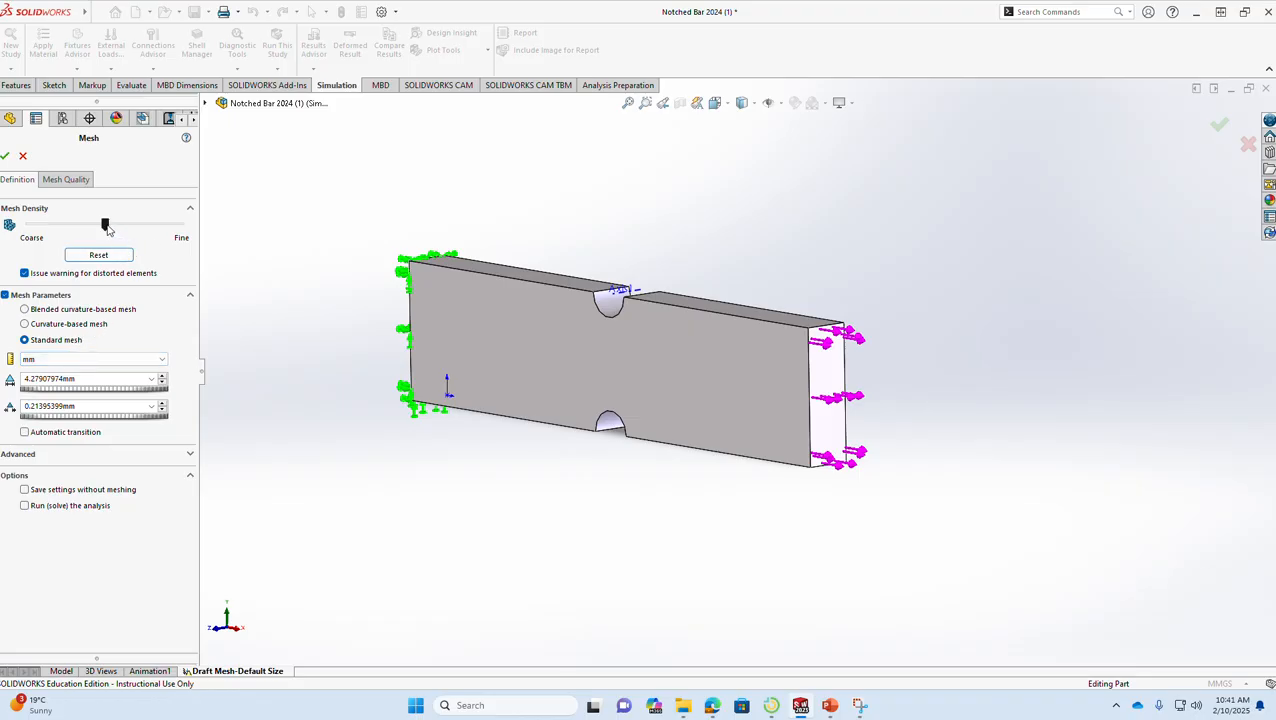
- Try finer and coarser densities for the standard mesh, and reset the density to the default
left_click_drag(107, 229, 131, 229)
left_click_drag(130, 226, 167, 229)
left_click_drag(167, 229, 47, 225)
left_click(98, 255)
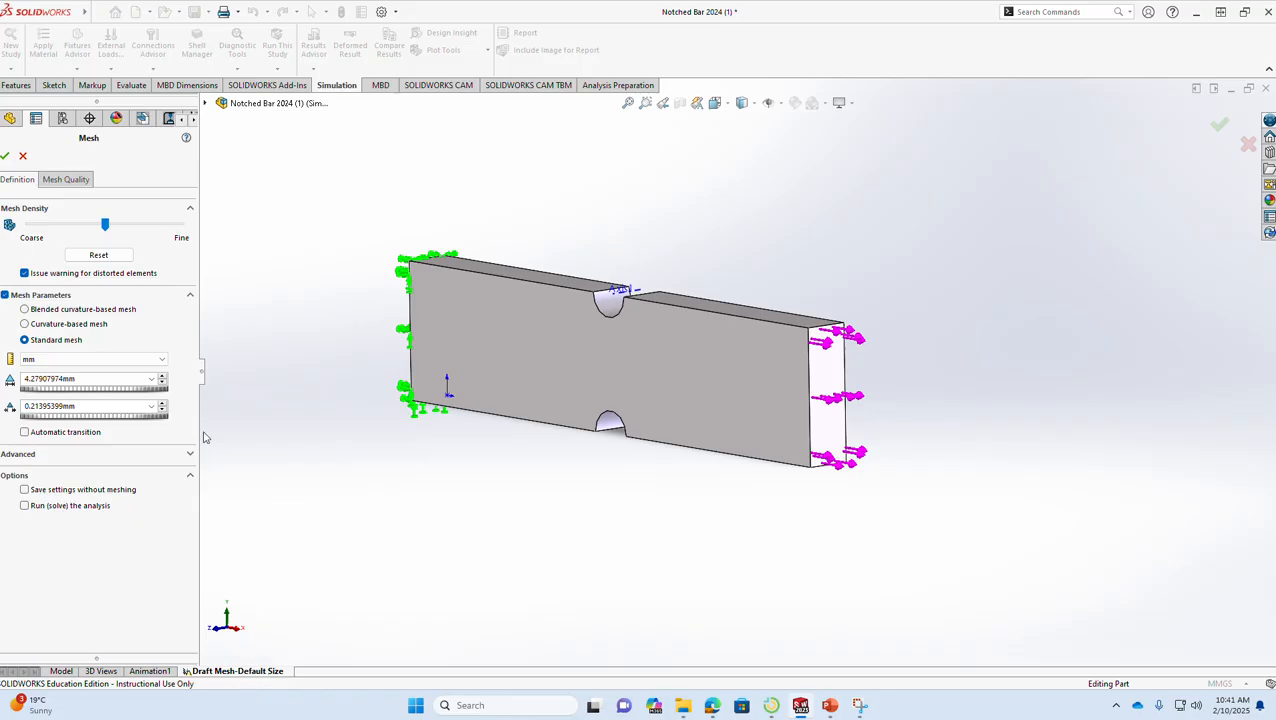
- Apply draft mesh quality to the notched bar and generate the mesh
left_click(66, 180)
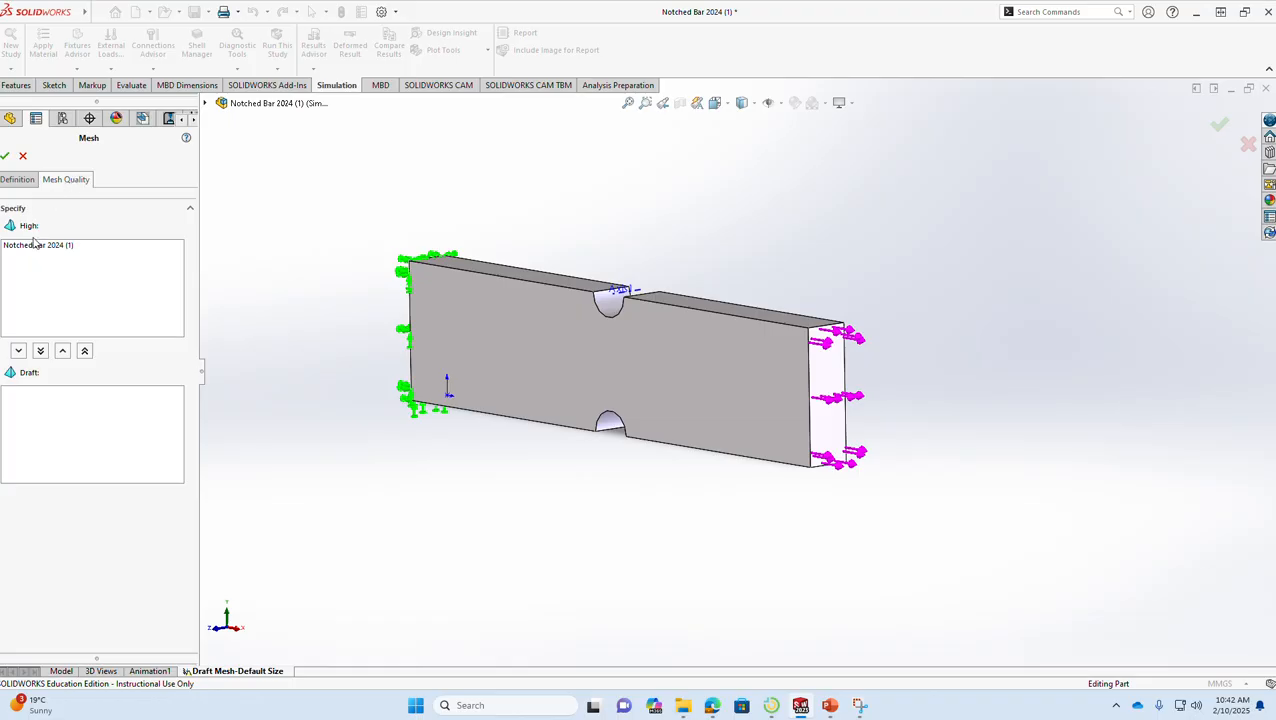
left_click(51, 250)
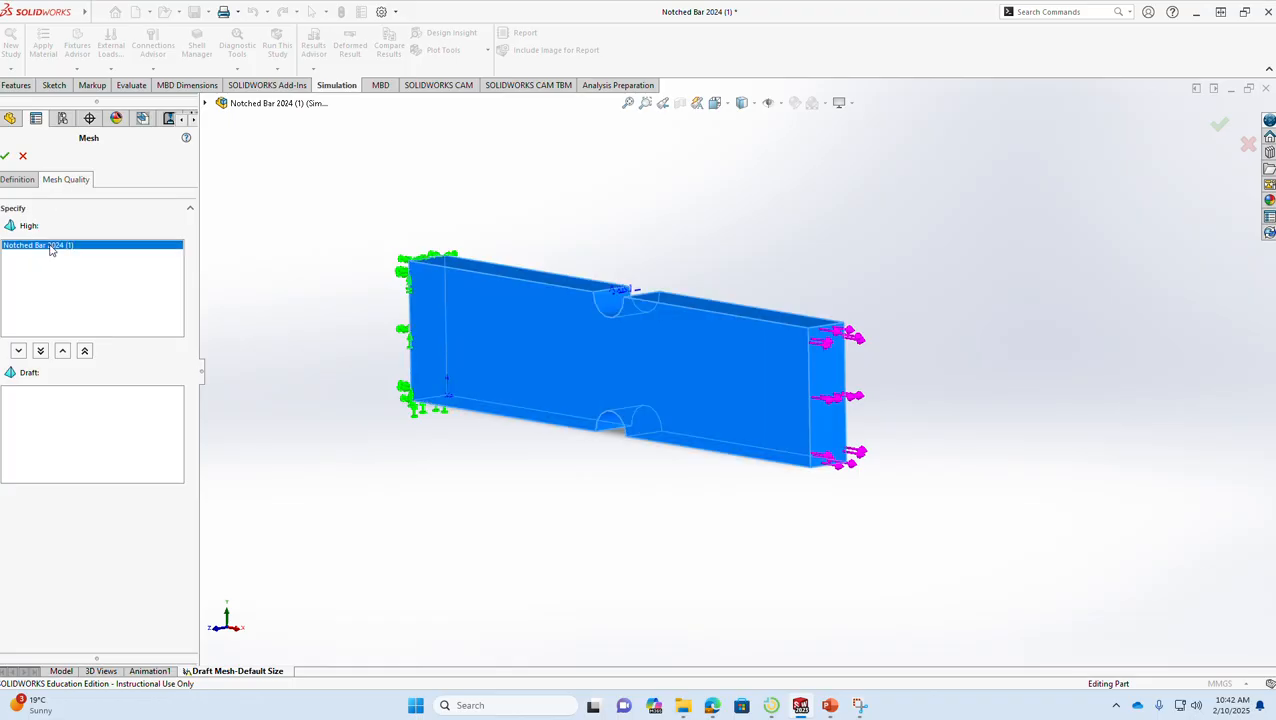
left_click(41, 351)
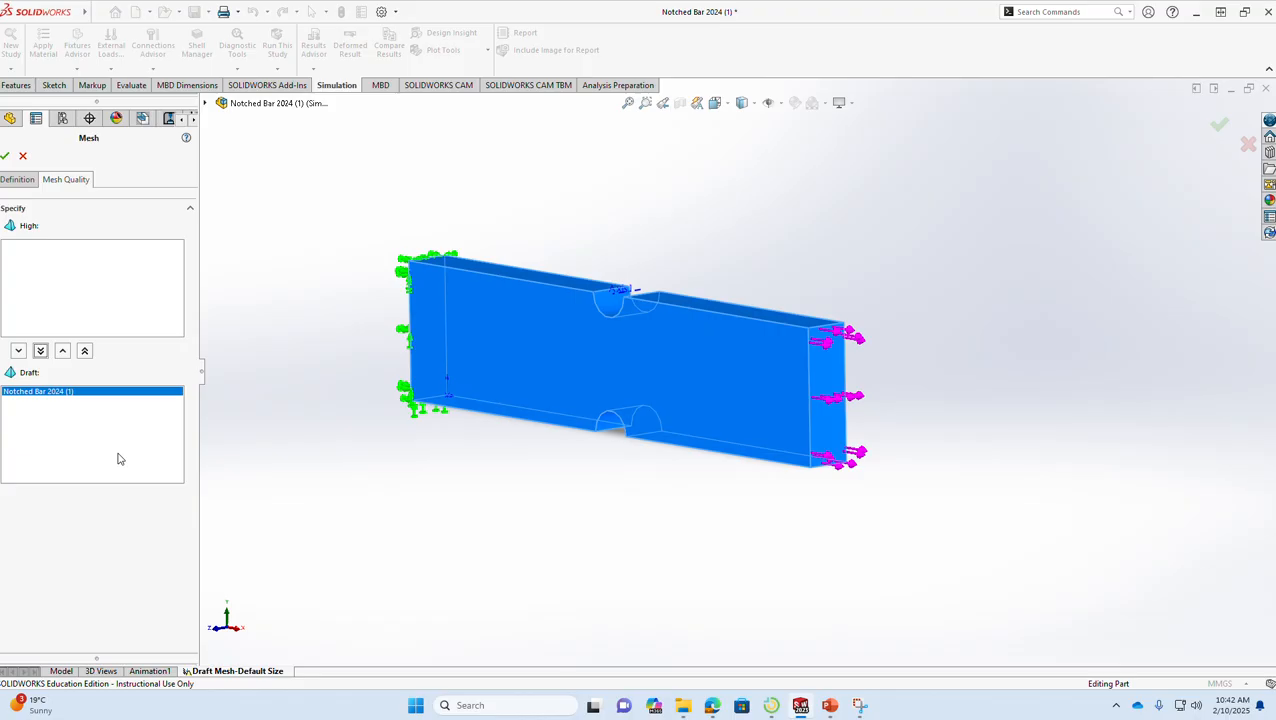
left_click(5, 158)
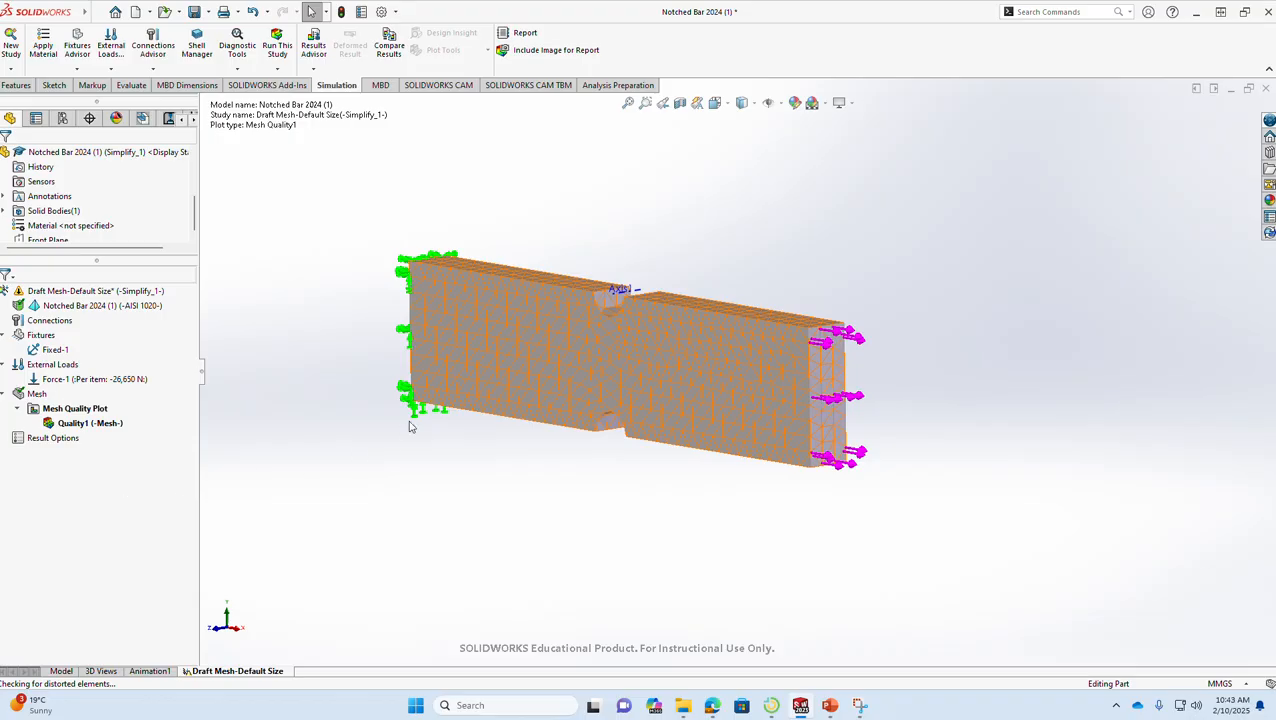
- Examine the mesh on the bar and review the total nodes and total elements in the mesh details
scroll(510, 335, "up", 2)
scroll(566, 340, "down", 4)
scroll(566, 340, "down", 5)
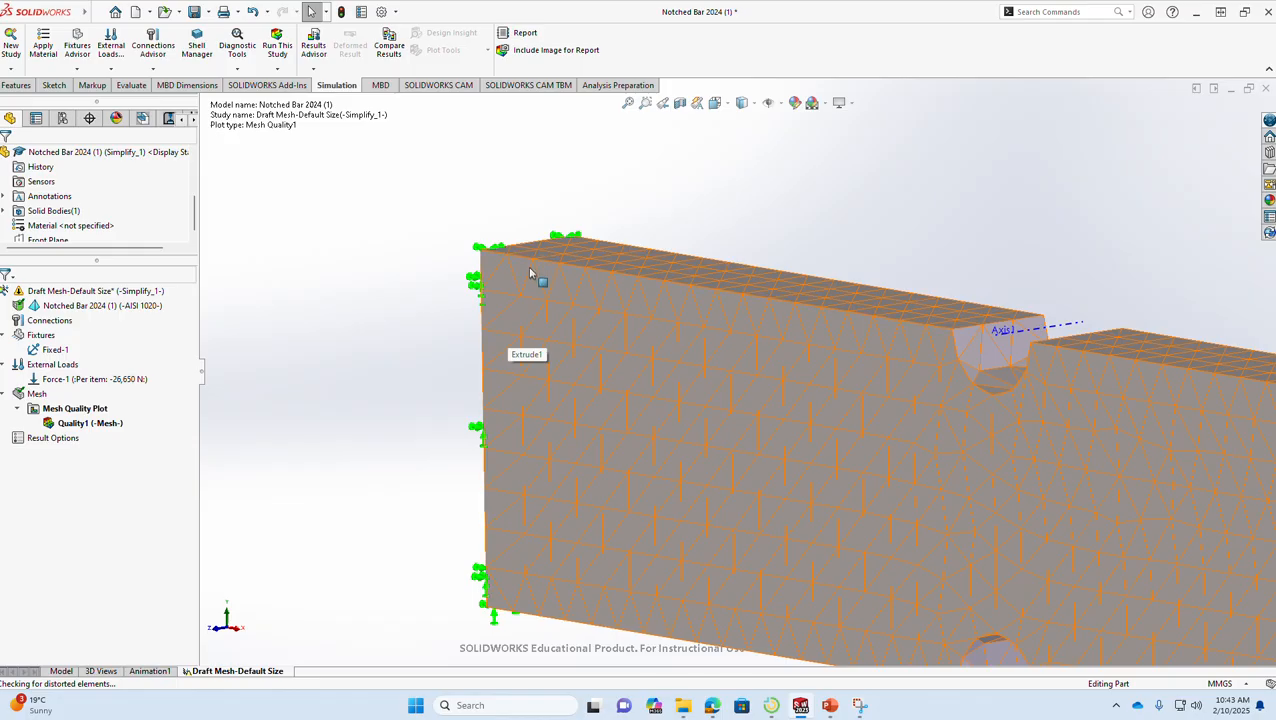
scroll(709, 375, "up", 3)
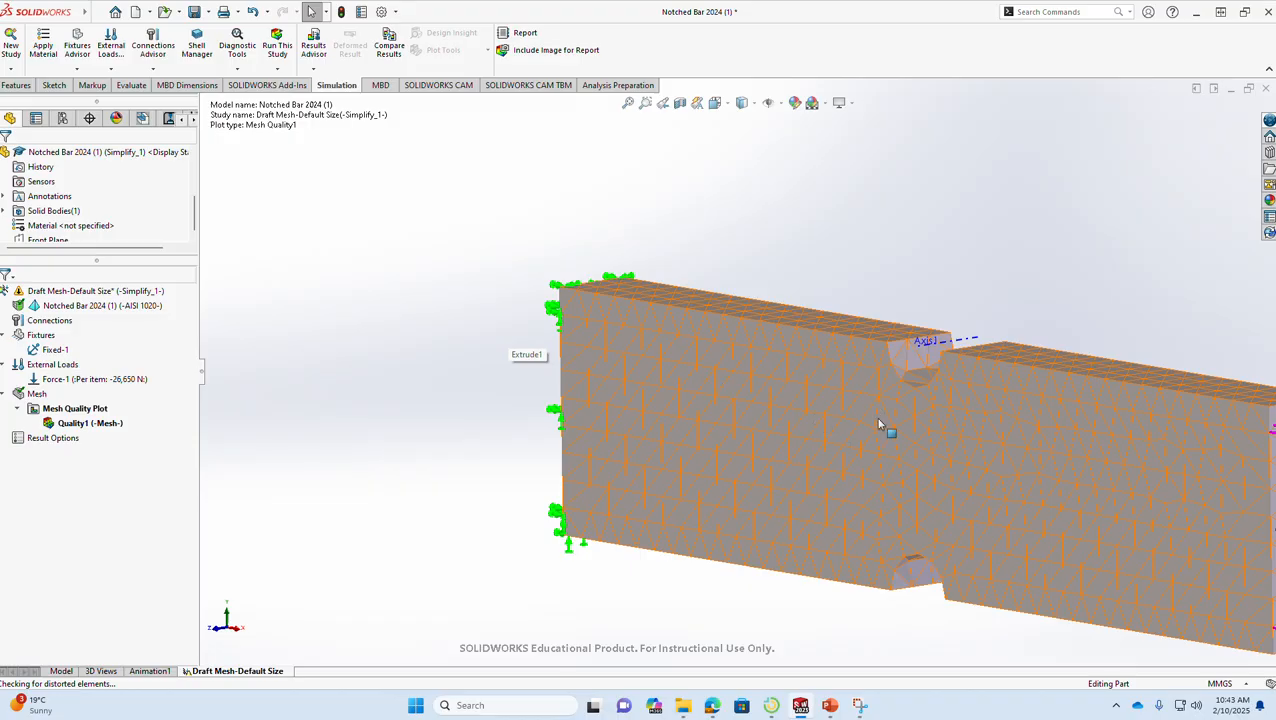
scroll(918, 436, "down", 2)
scroll(922, 433, "up", 4)
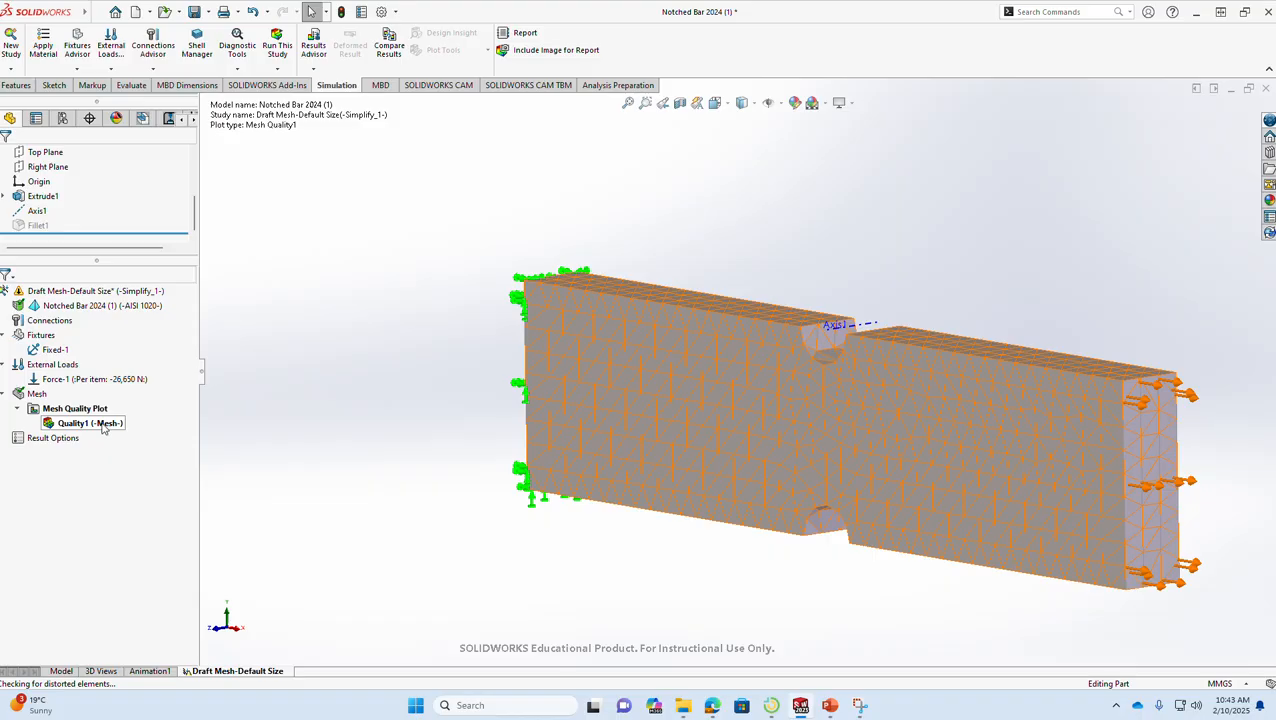
right_click(103, 426)
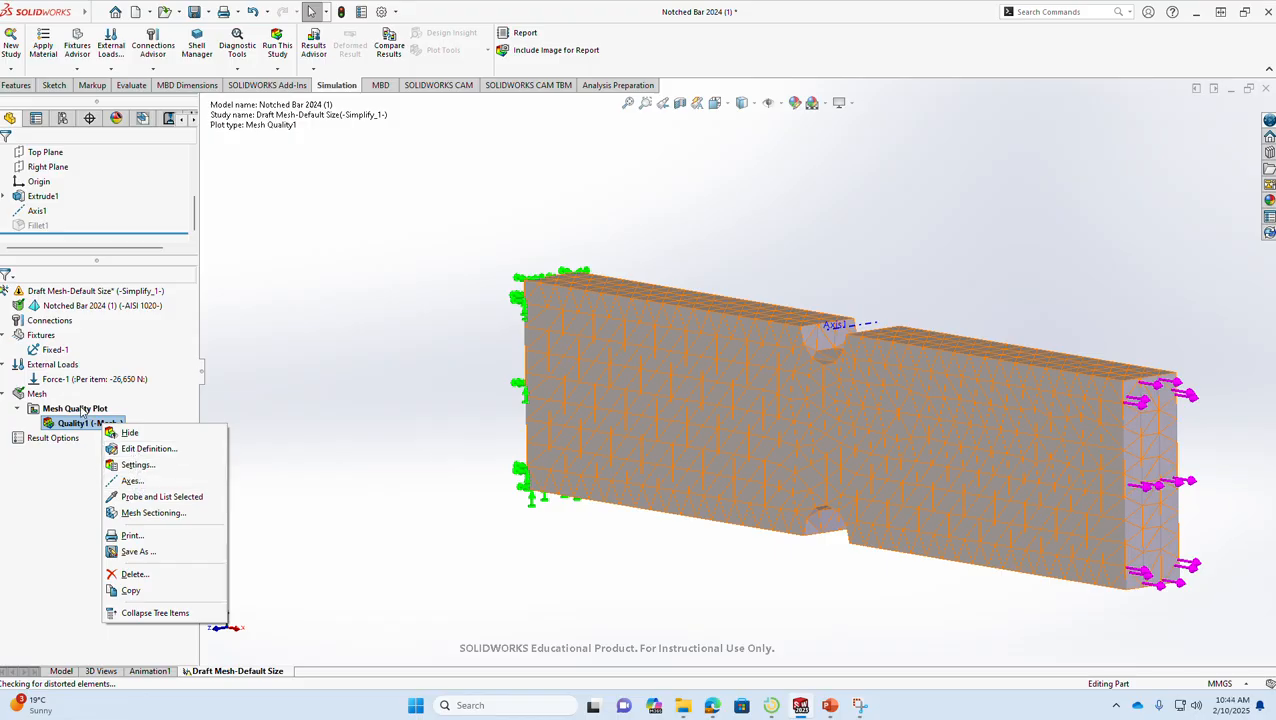
left_click(40, 395)
left_click(40, 395)
right_click(44, 396)
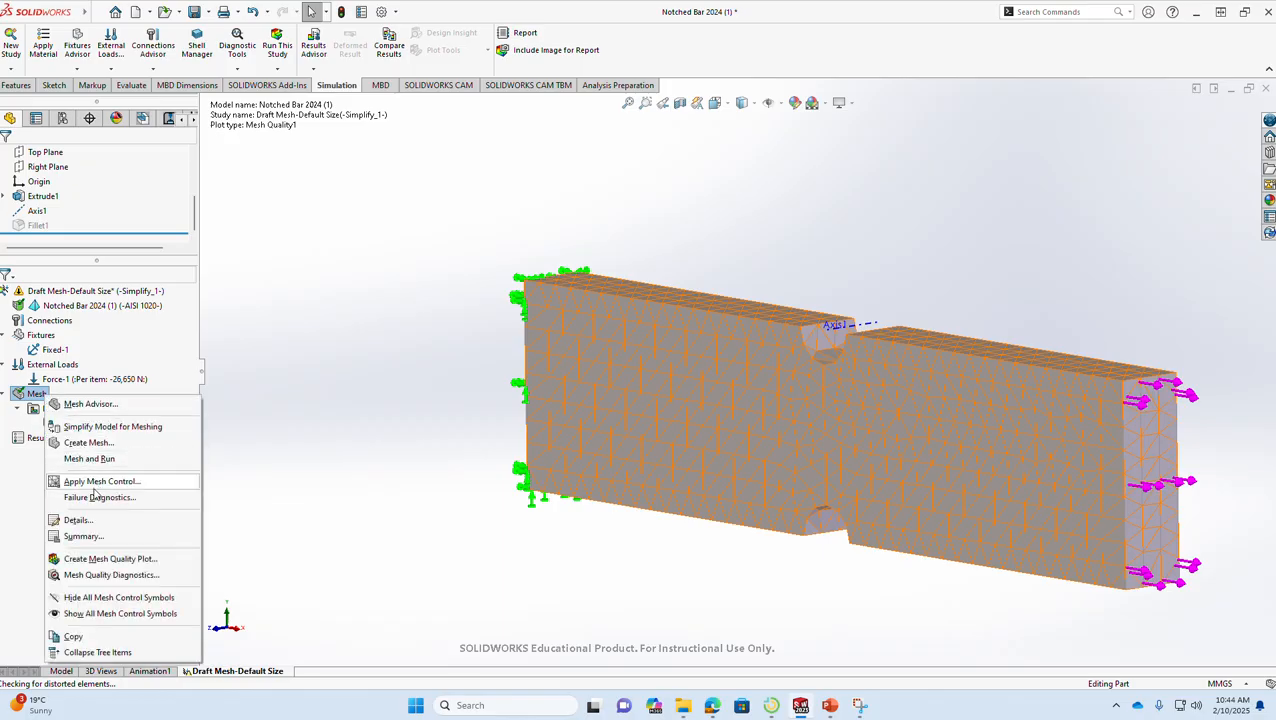
left_click(110, 520)
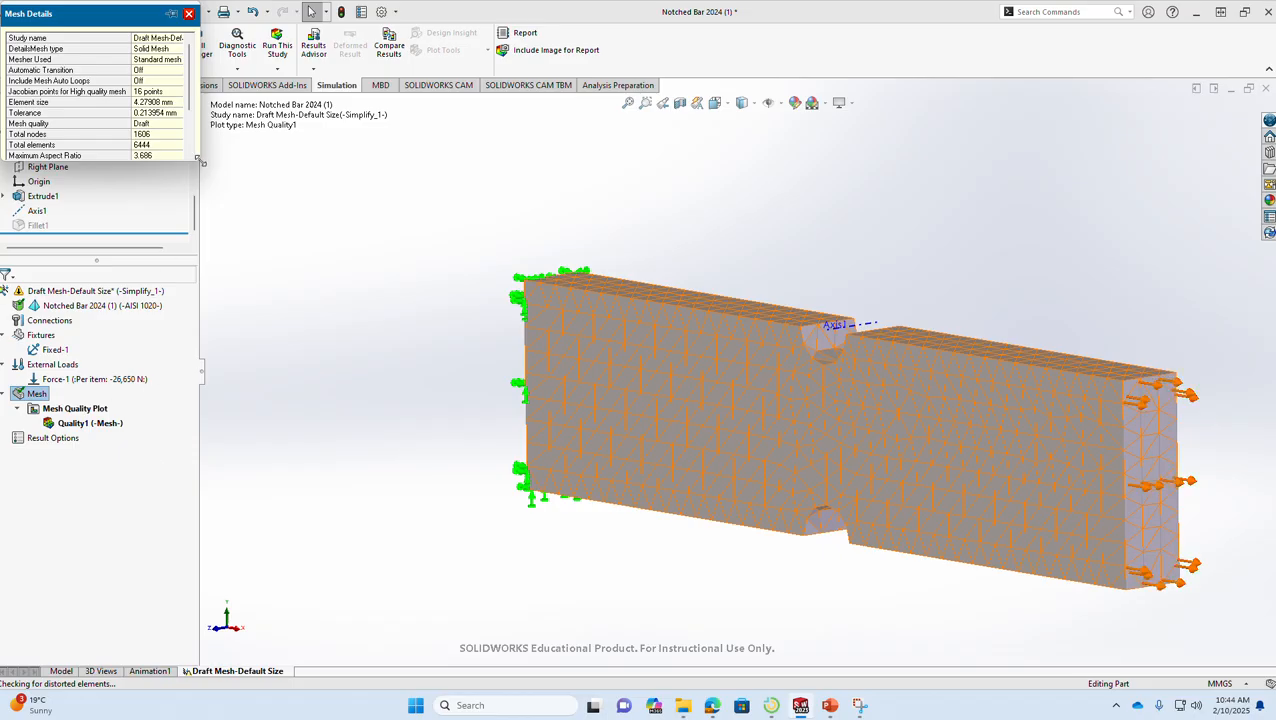
left_click_drag(200, 165, 393, 344)
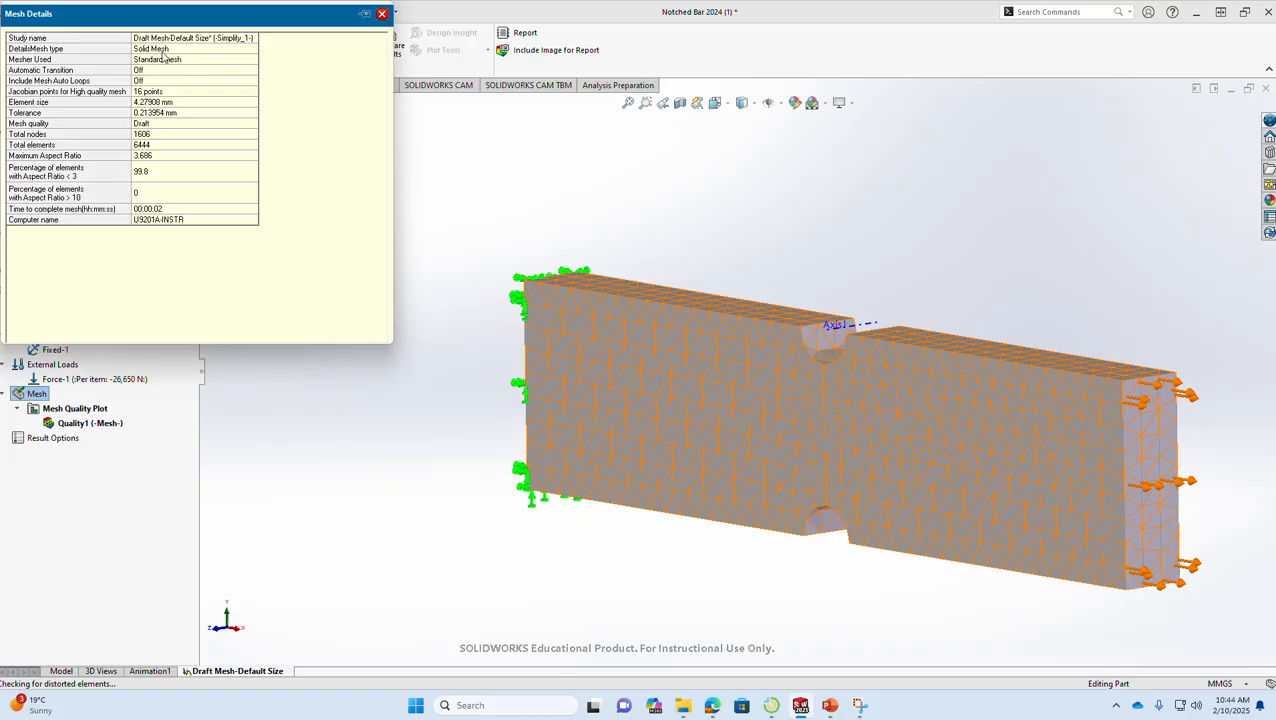
left_click(105, 136)
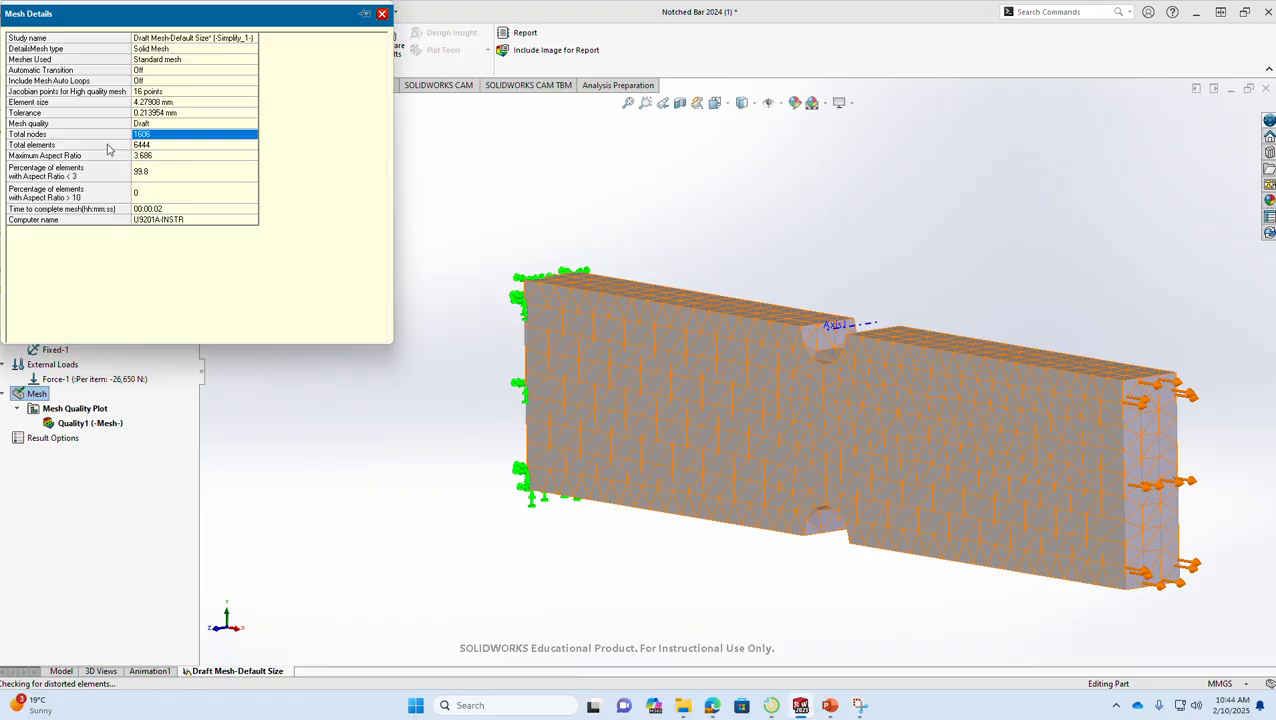
left_click(108, 146)
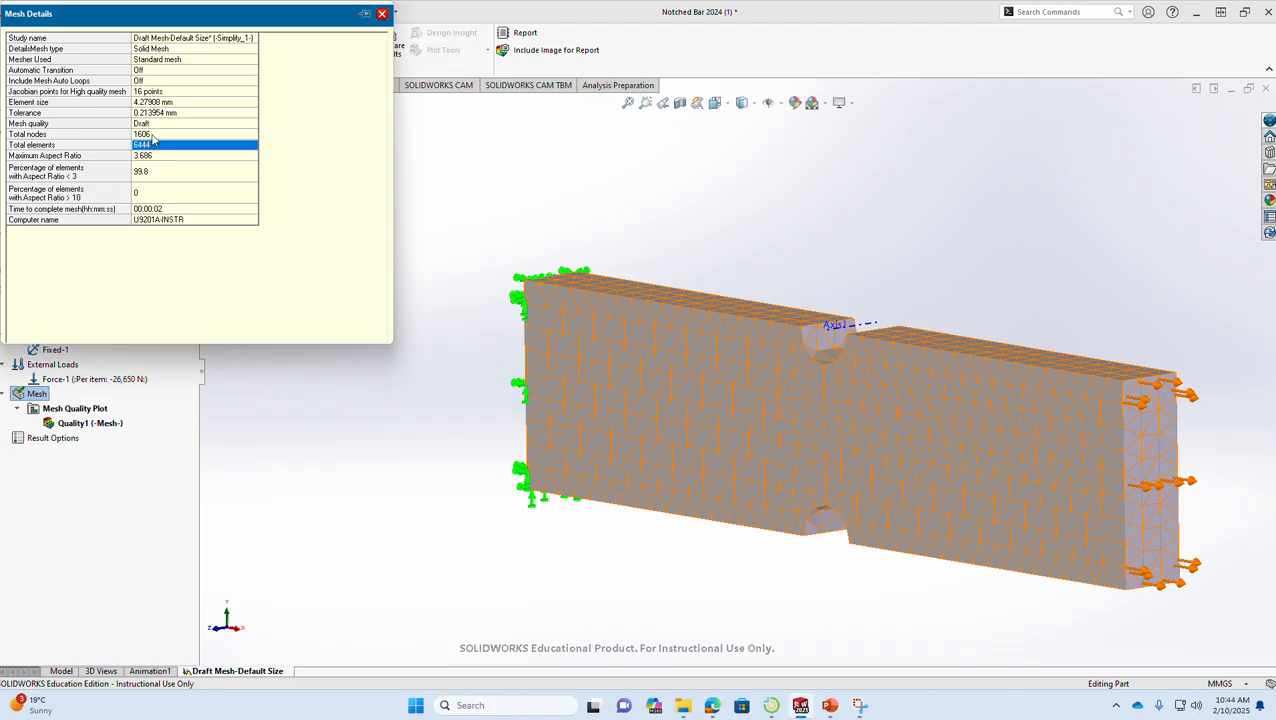
- Switch to Excel and open the recent Mesh Convergence FEA workbook
left_click(417, 706)
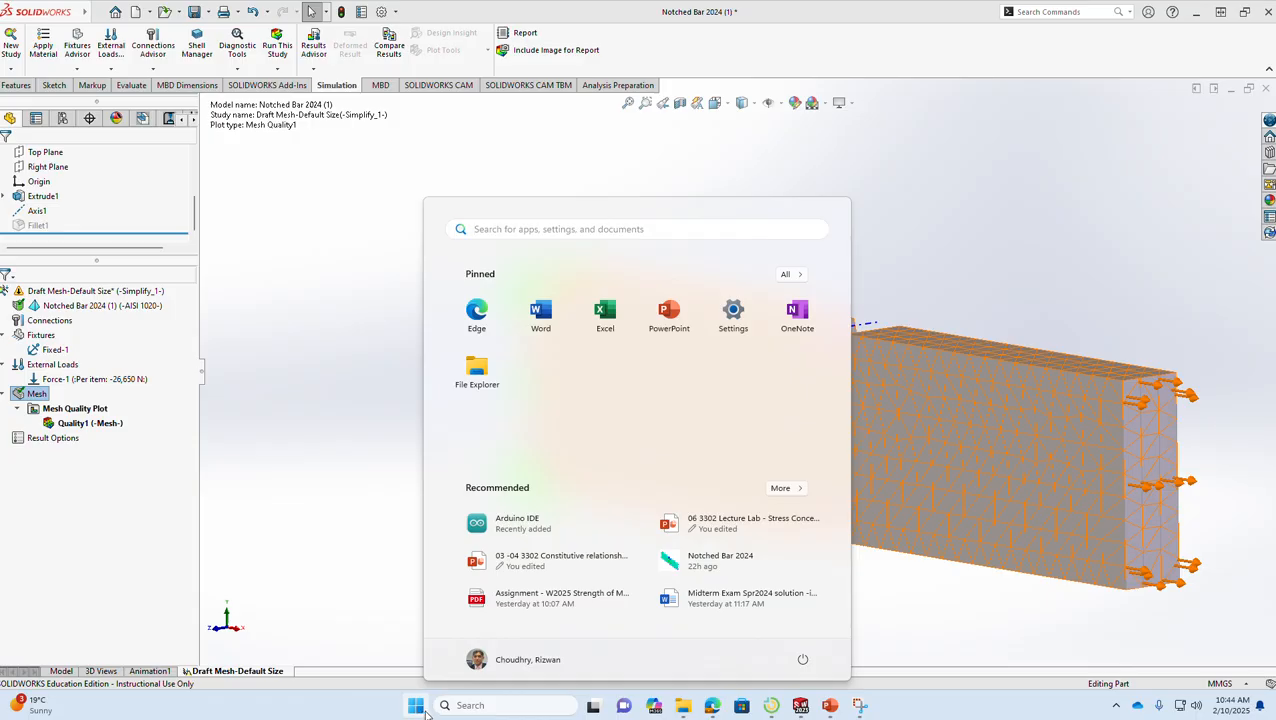
left_click(628, 321)
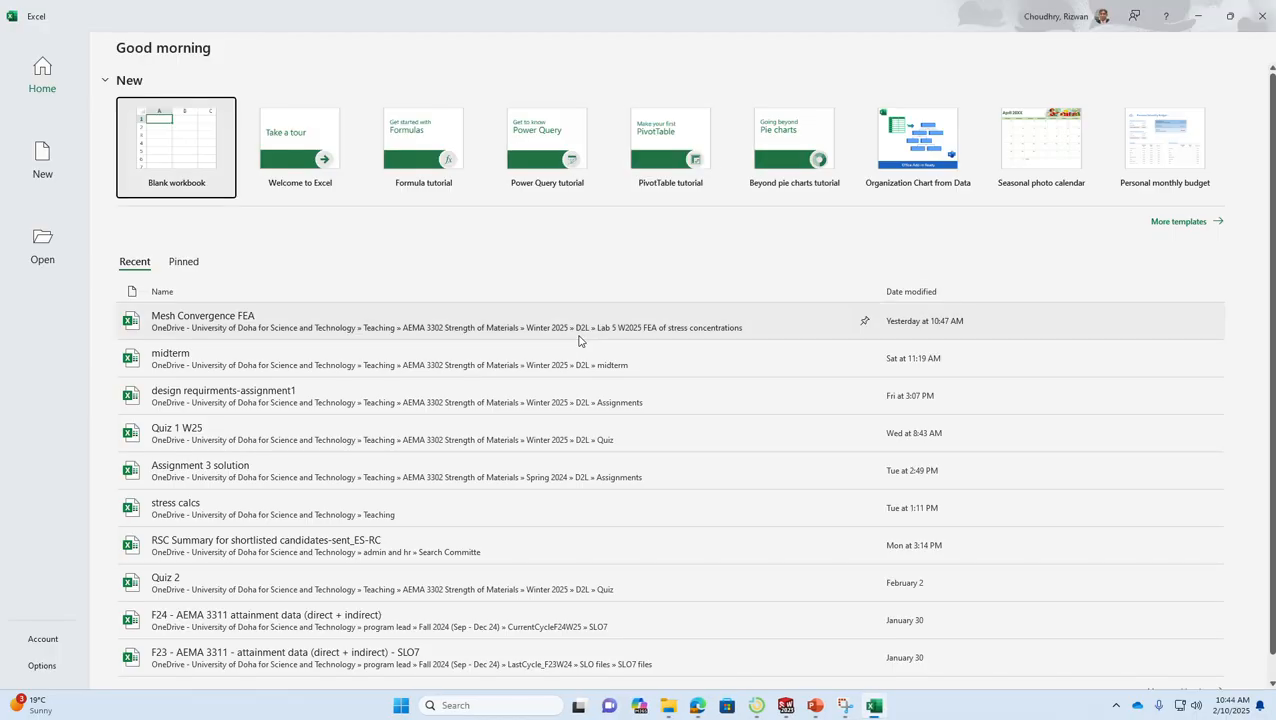
left_click(316, 326)
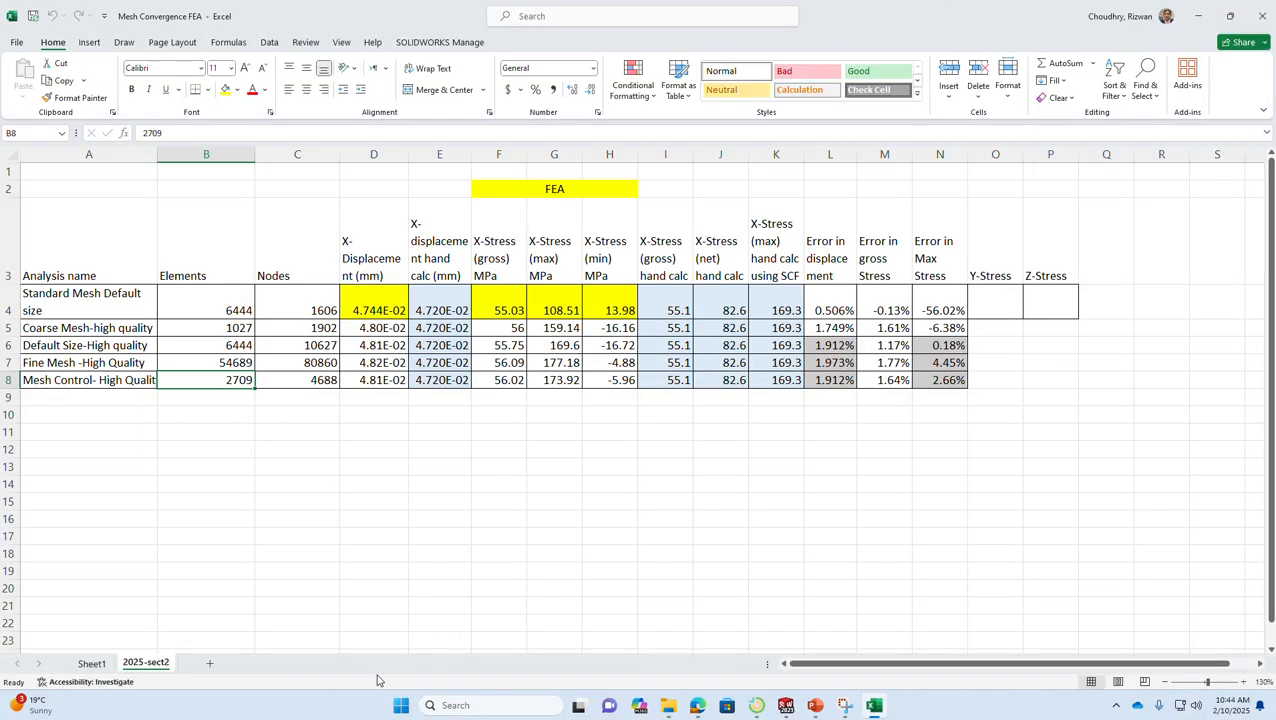
- Copy the 2025-sect2 sheet to the end of the workbook and rename the copy 2025-sect5
right_click(155, 665)
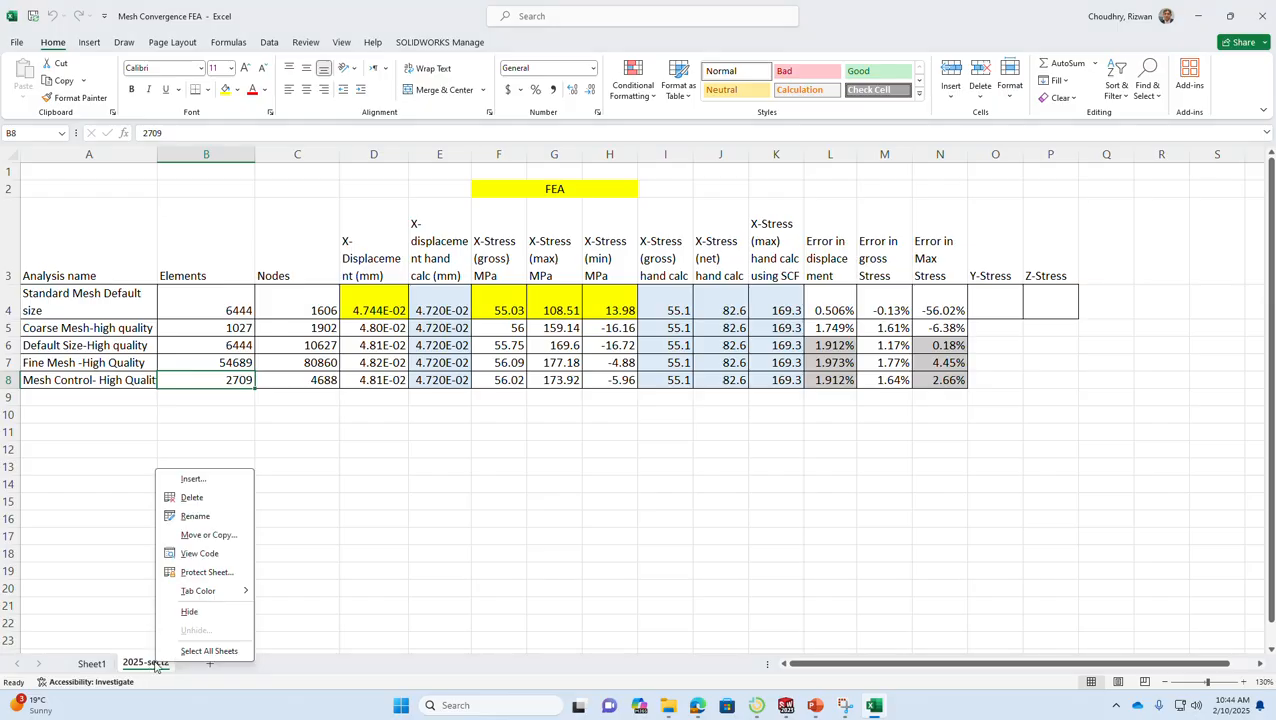
left_click(208, 534)
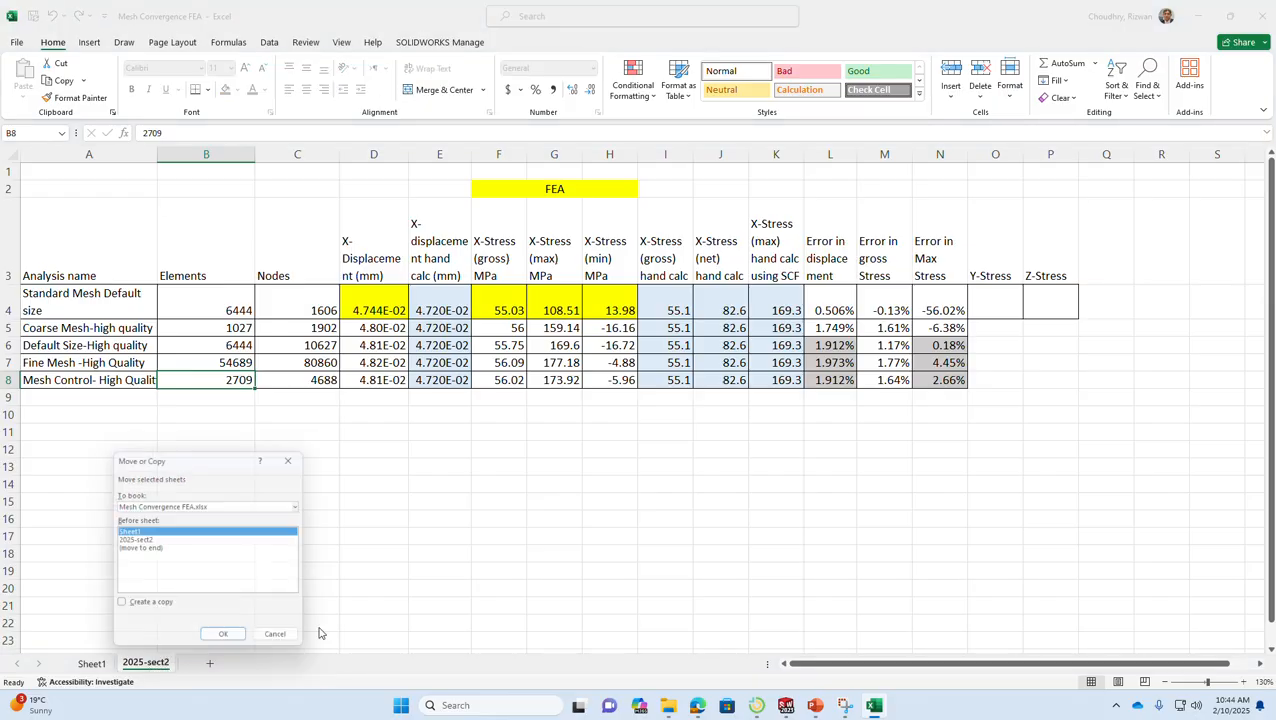
left_click(152, 549)
left_click(158, 608)
left_click(227, 641)
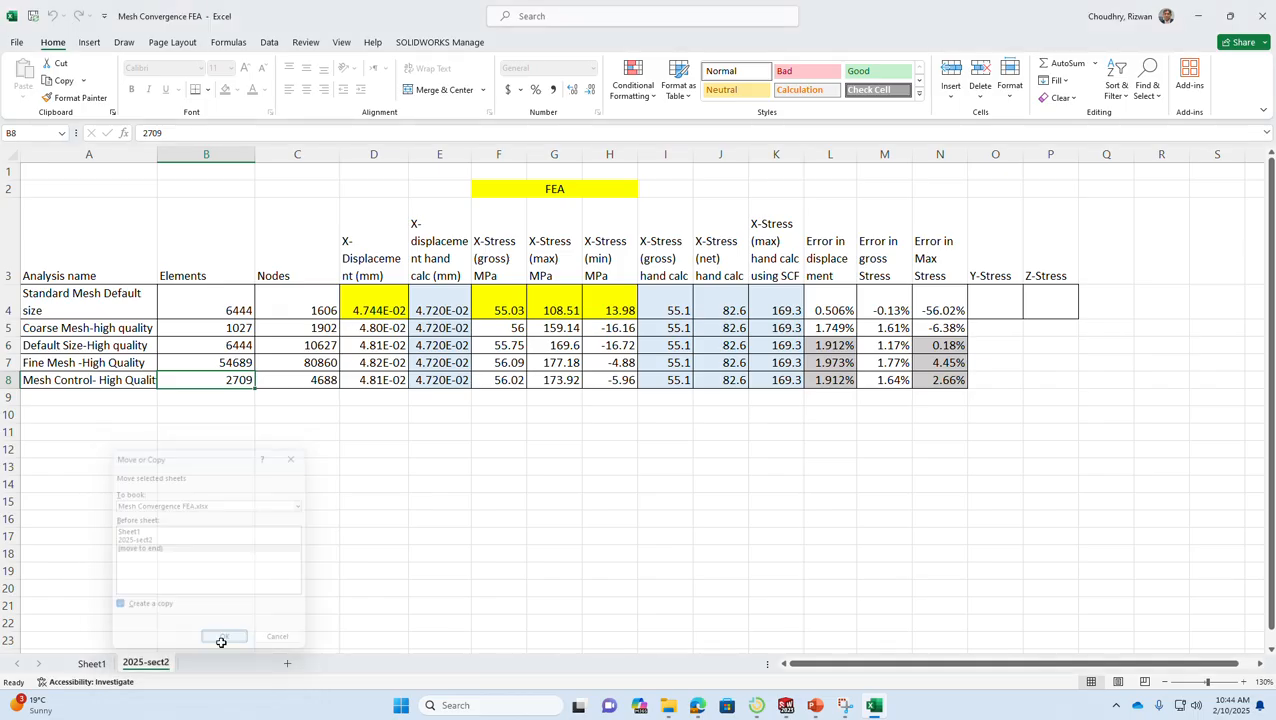
double_click(230, 664)
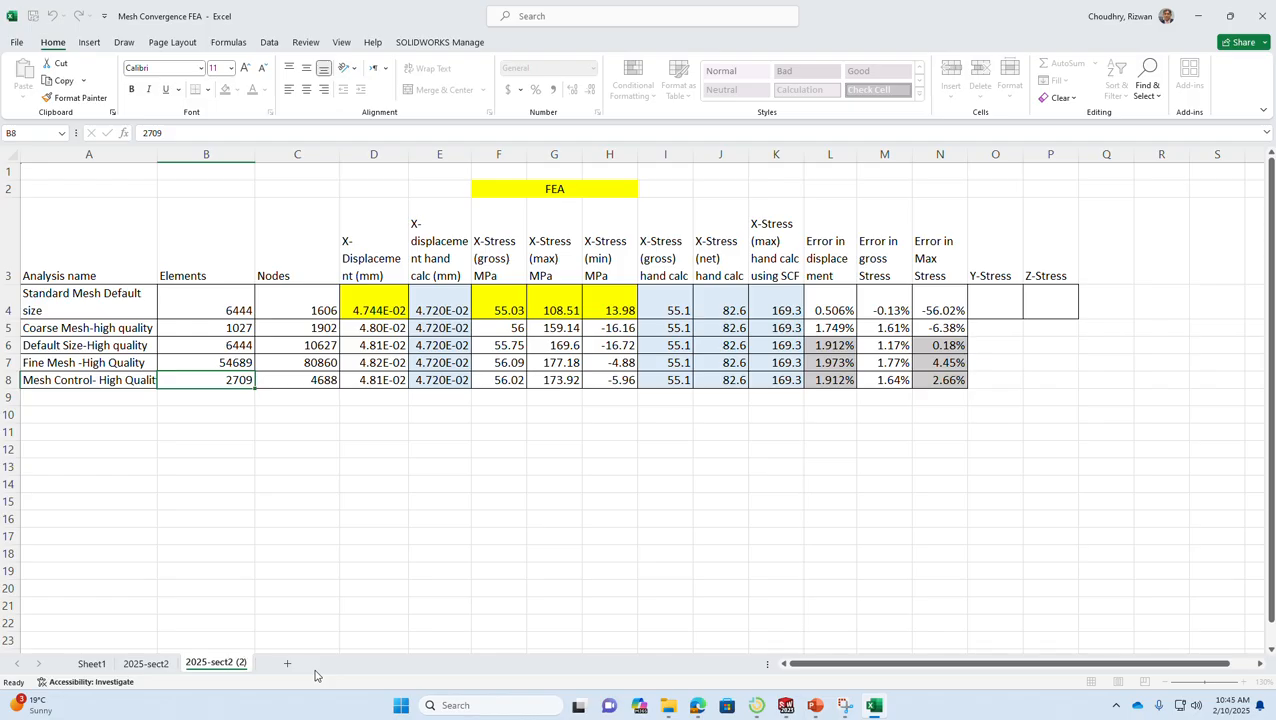
key("BackSpace")
key("BackSpace")
key("BackSpace")
key("BackSpace")
left_click(314, 594)
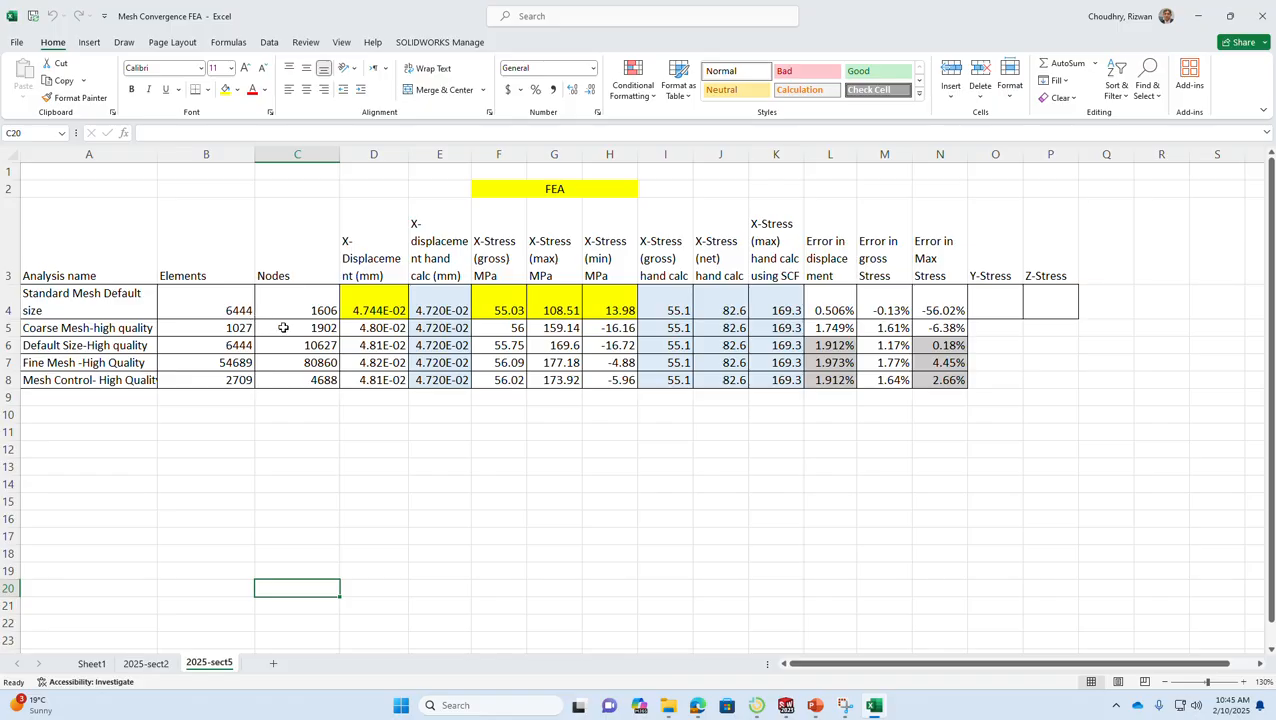
- Clear the high-quality mesh results in B5:N8 and the standard mesh FEA values in D4 and F4:H4
left_click_drag(249, 328, 940, 380)
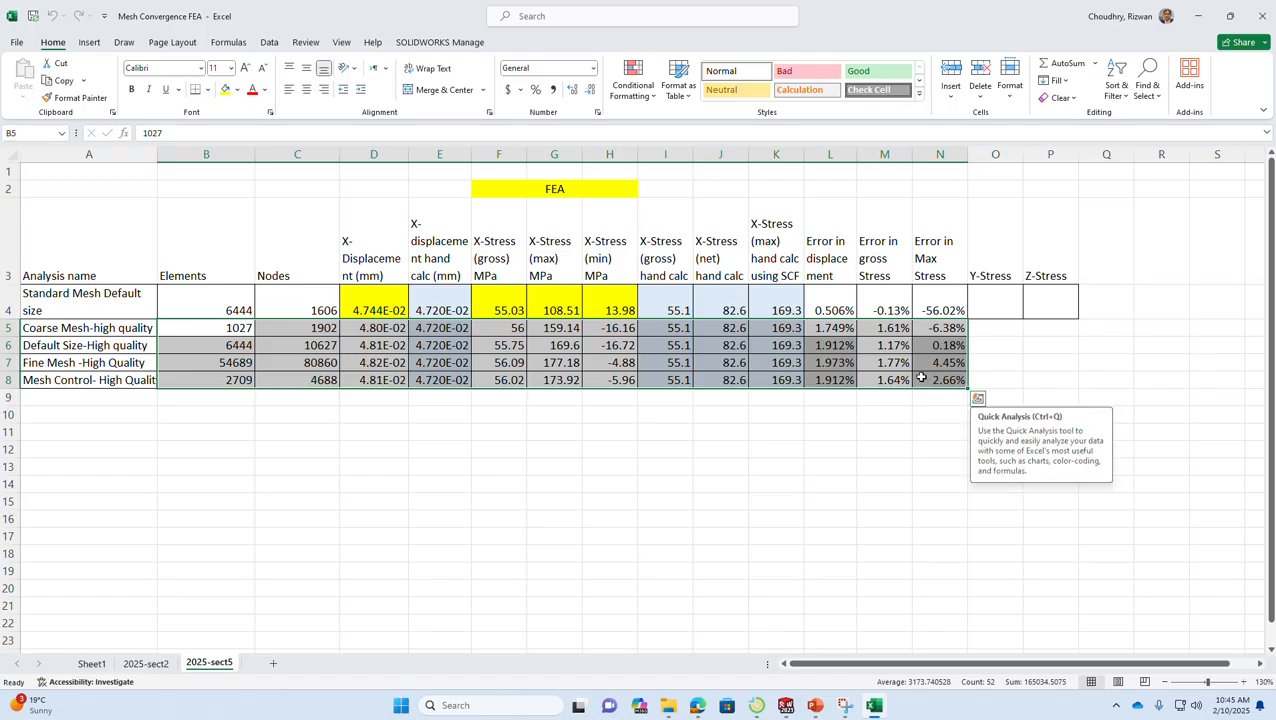
key("Delete")
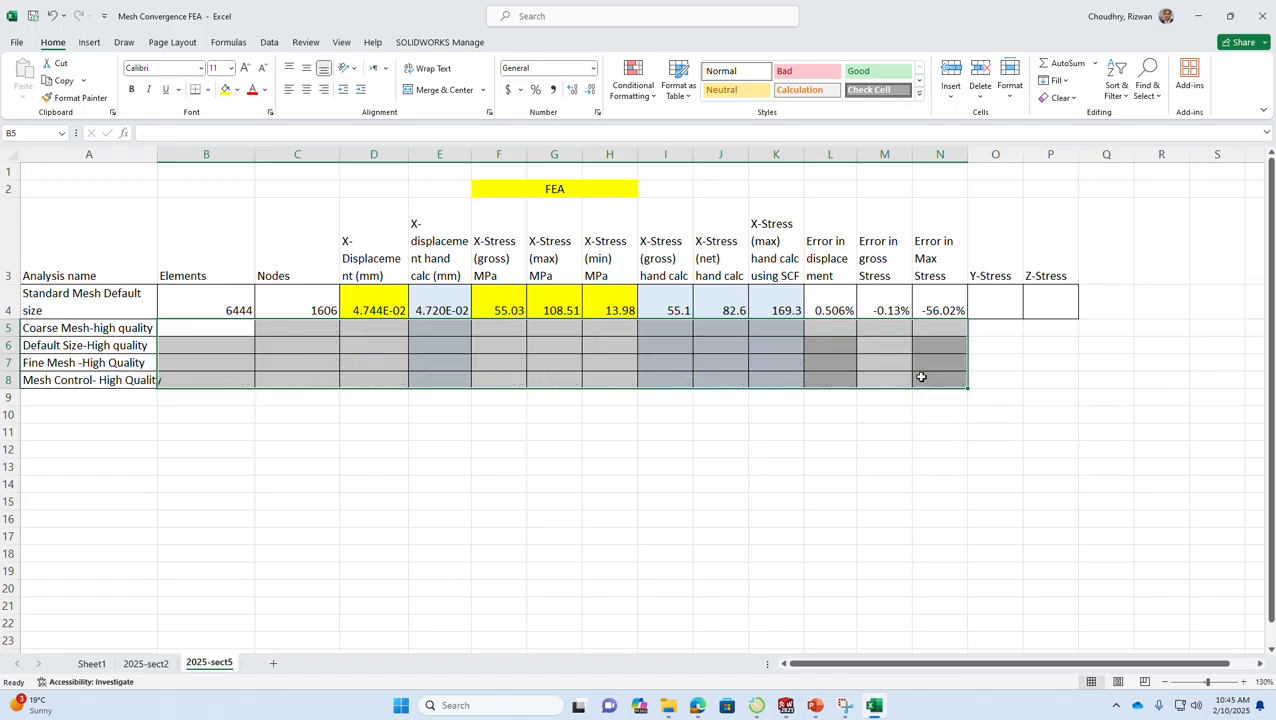
left_click(441, 353)
left_click(385, 302)
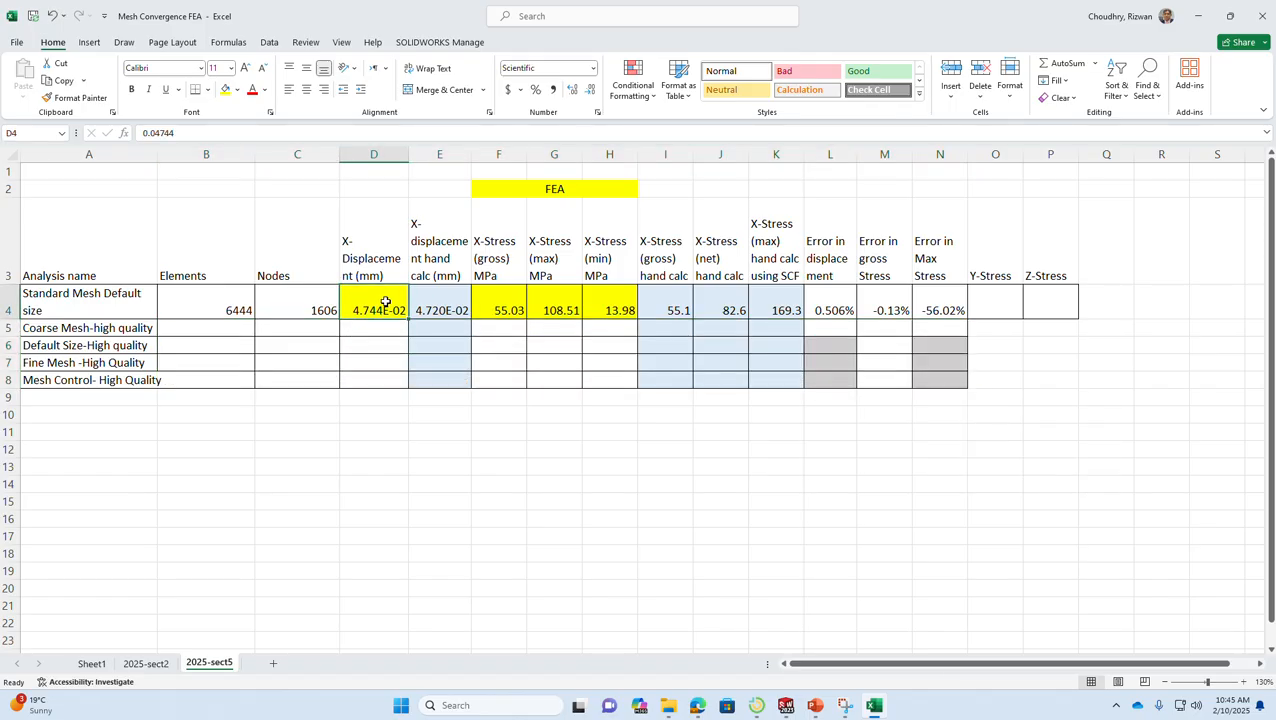
key("Delete")
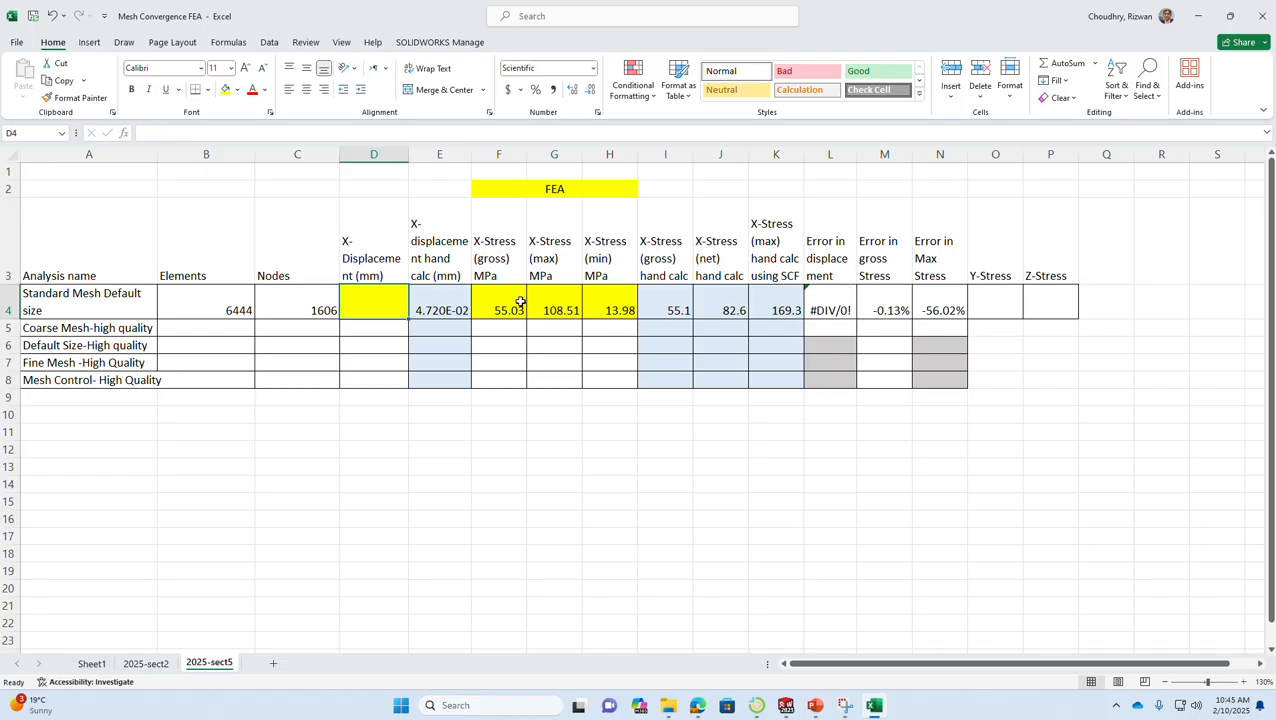
left_click_drag(519, 298, 602, 308)
key("Delete")
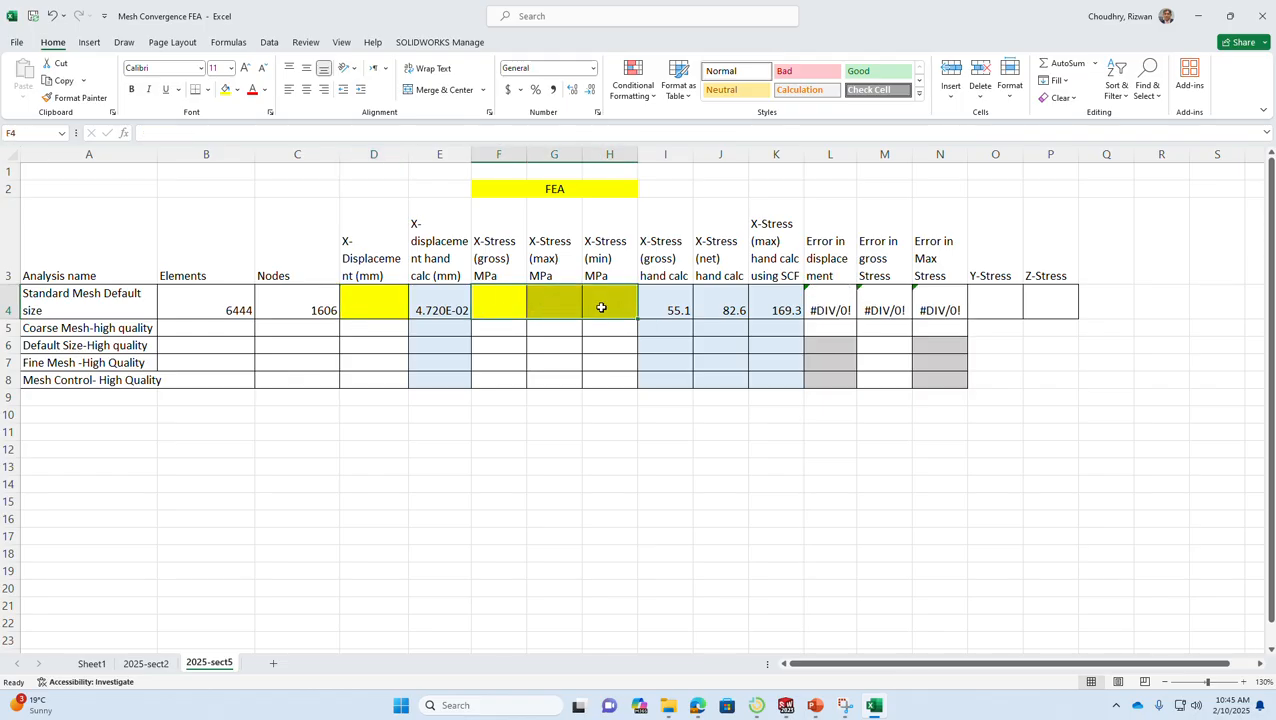
left_click(398, 416)
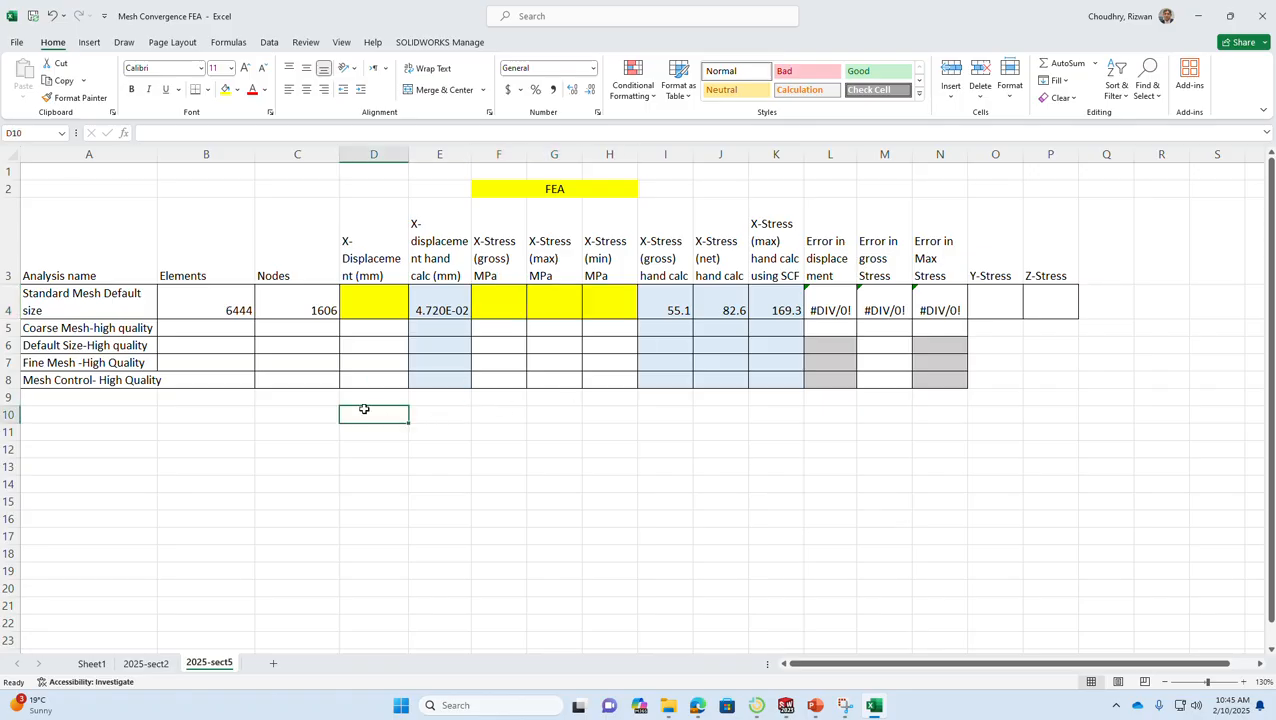
- Fill the Standard Mesh Default size cell A4 with light orange
left_click(116, 312)
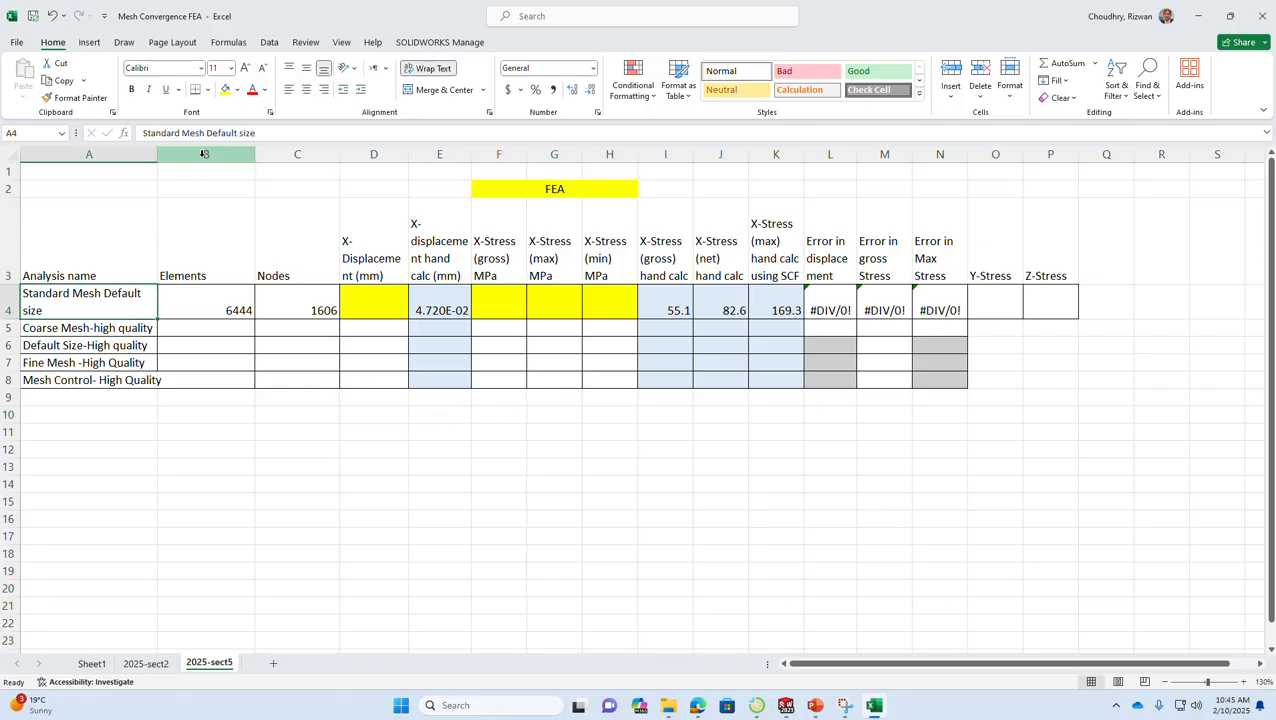
left_click(237, 90)
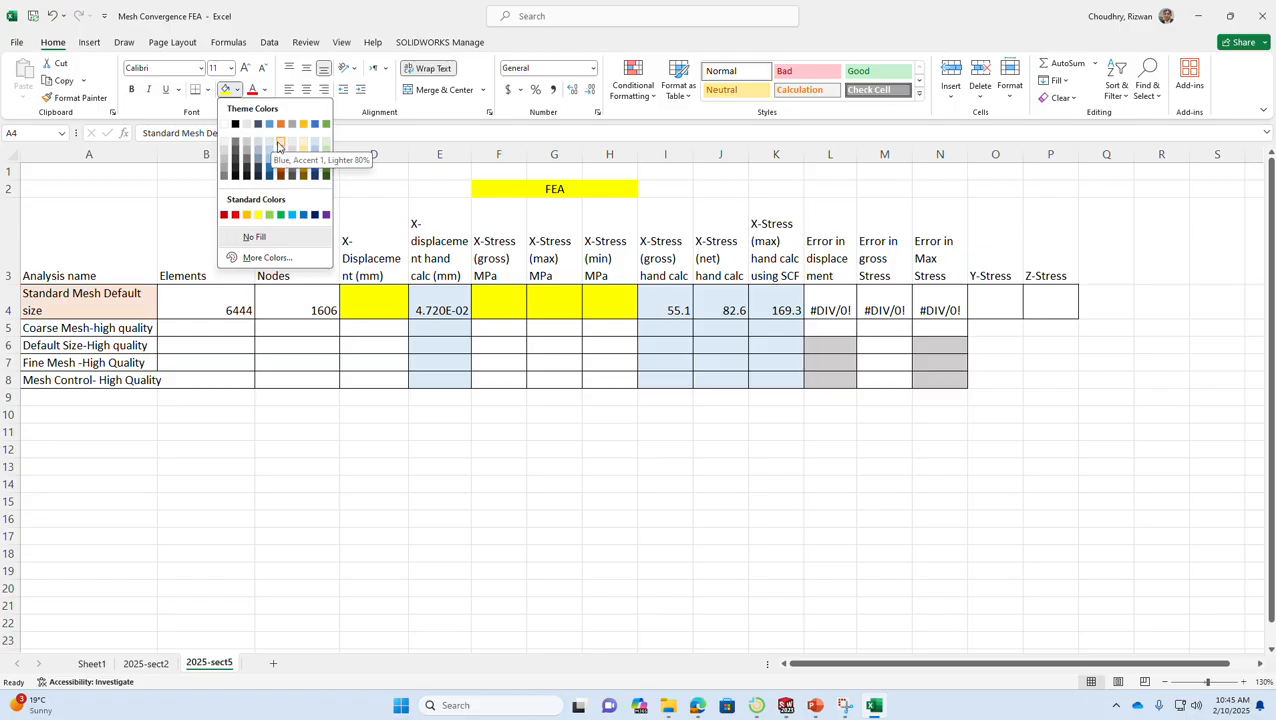
left_click(281, 140)
left_click(200, 397)
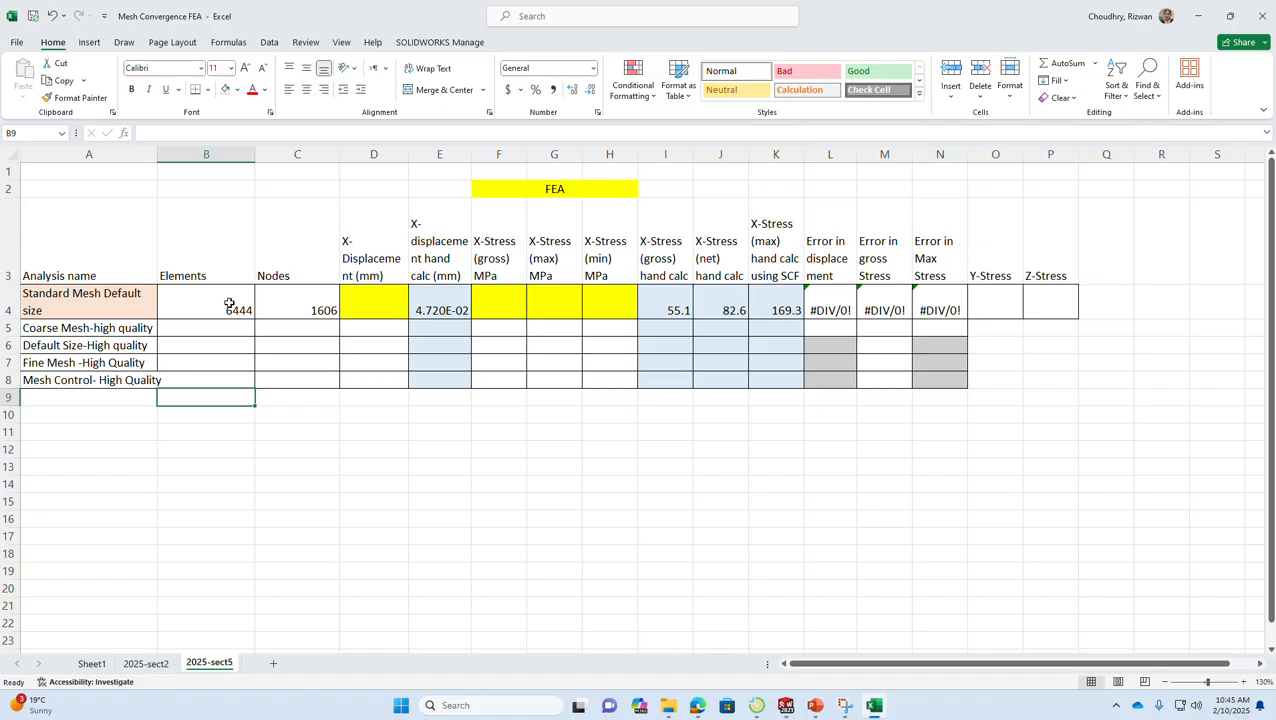
- Check the element and node counts in the Standard Mesh Default size row and return to SOLIDWORKS
left_click(229, 304)
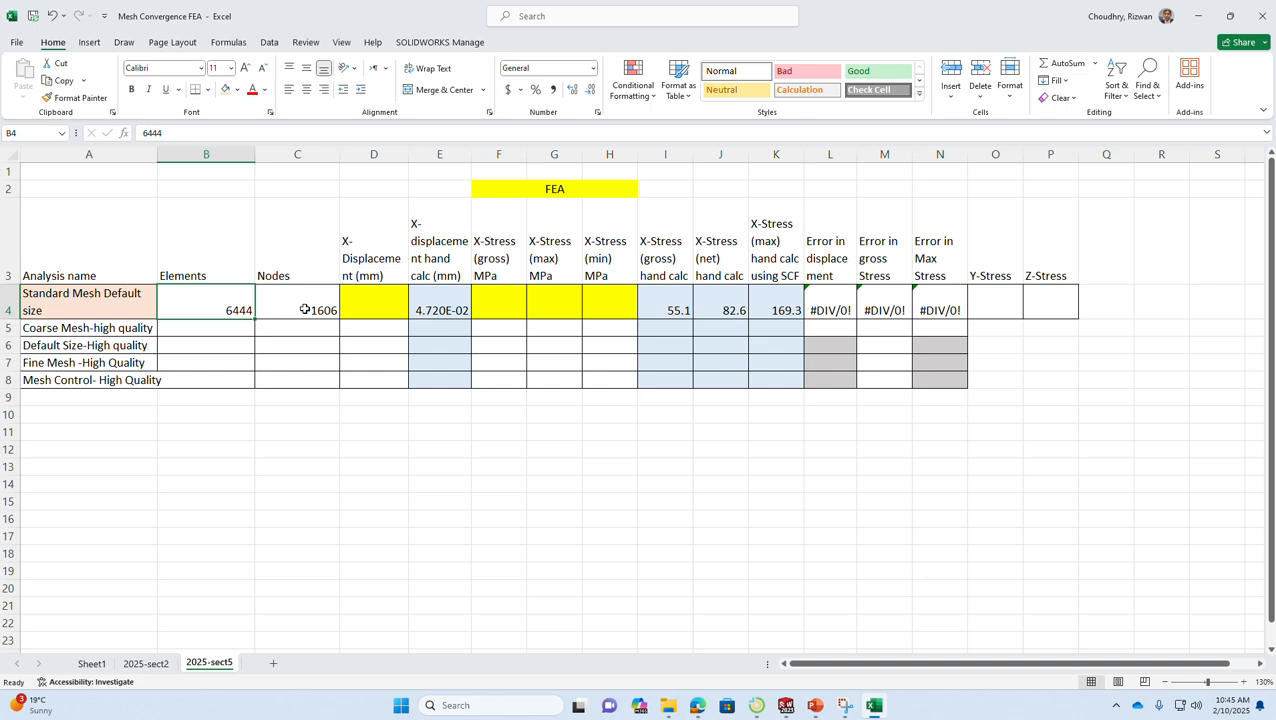
left_click(305, 309)
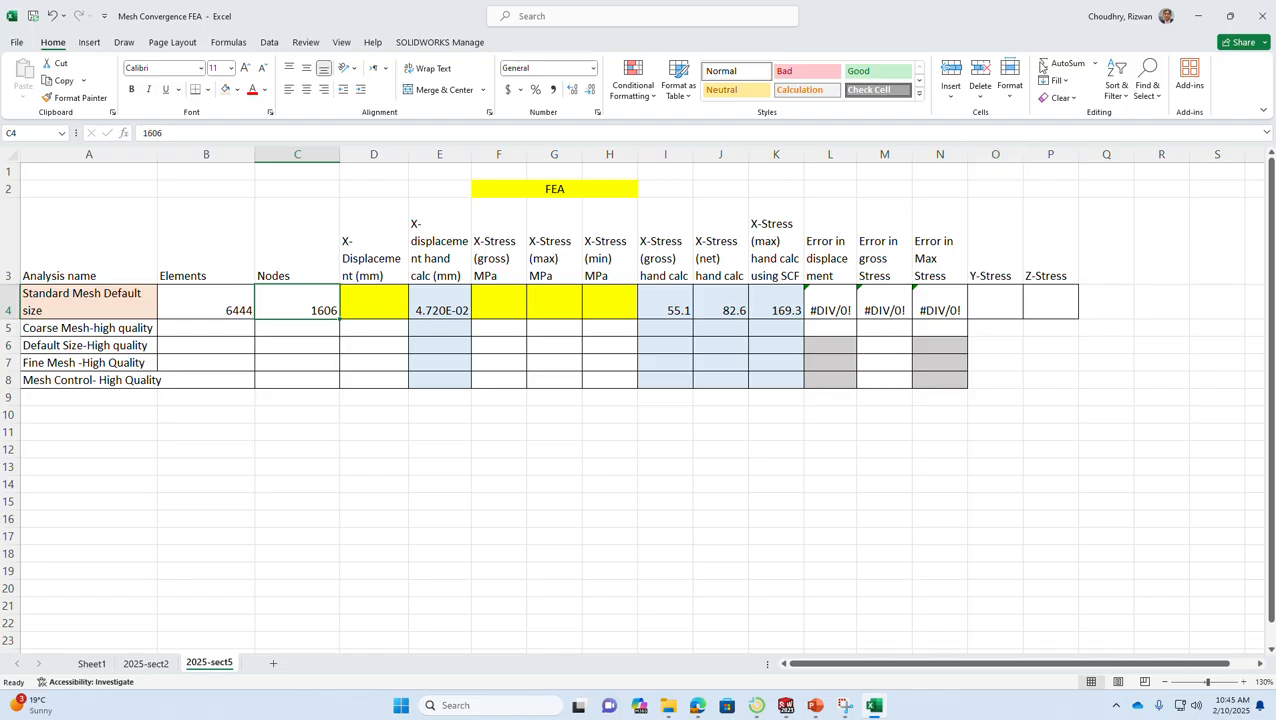
left_click(1207, 19)
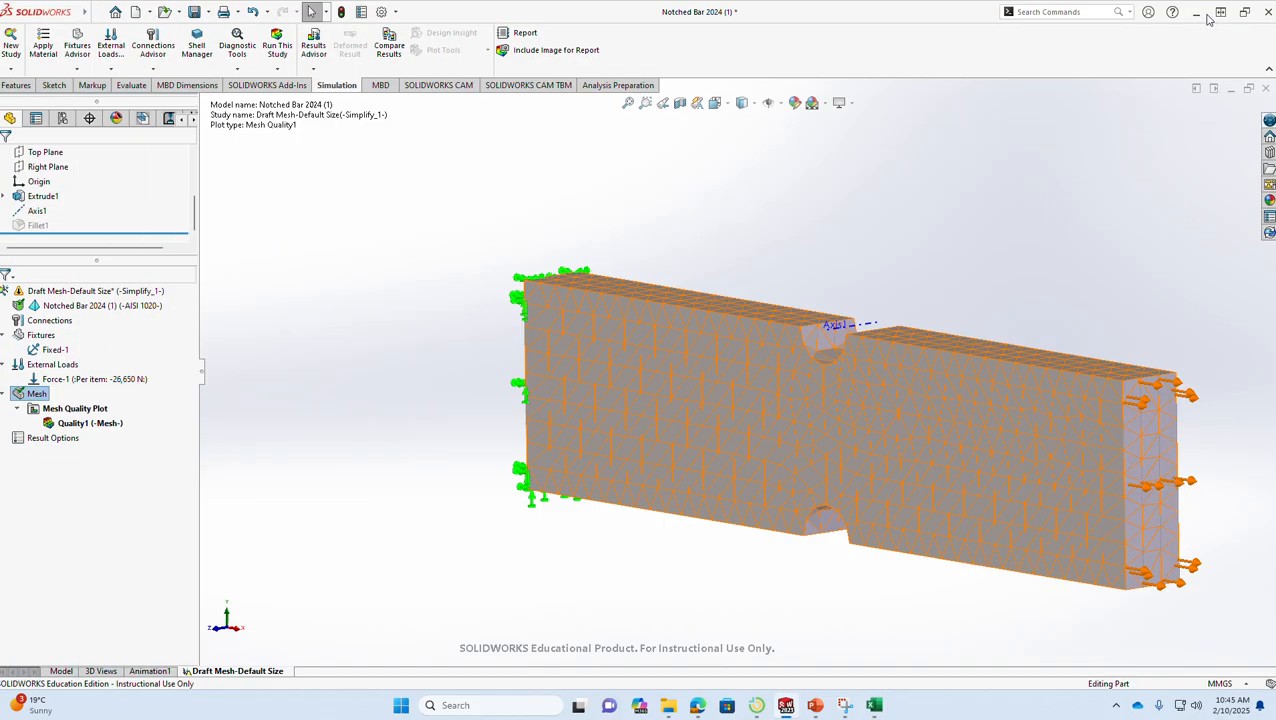